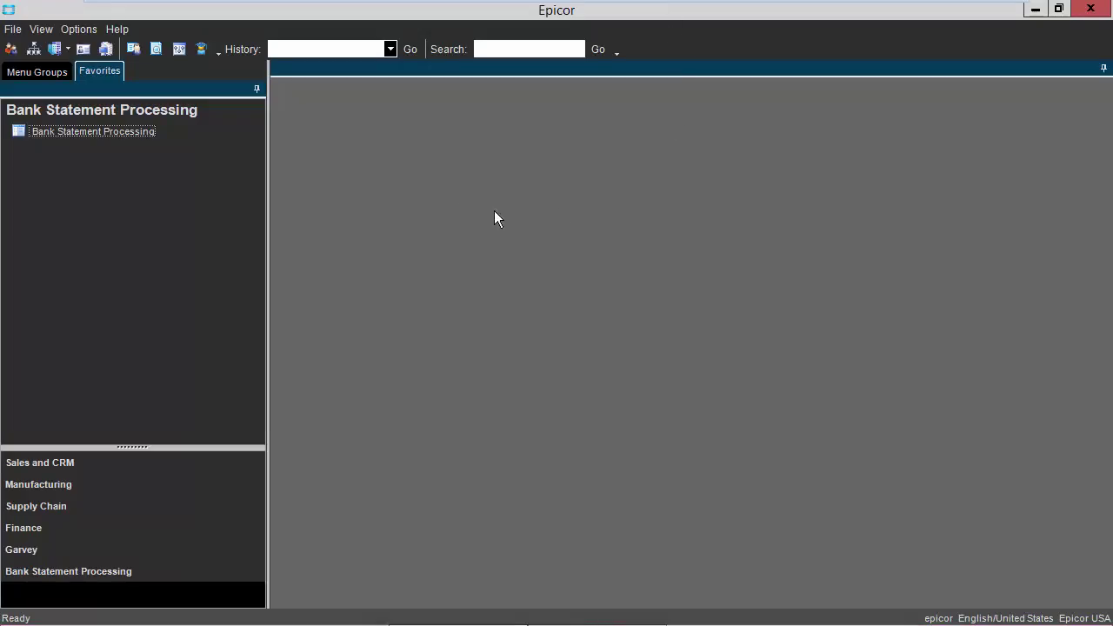
# Step: Open Bank Statement Processing in a maximized window and load bank ID 100
pyautogui.click(111, 132)
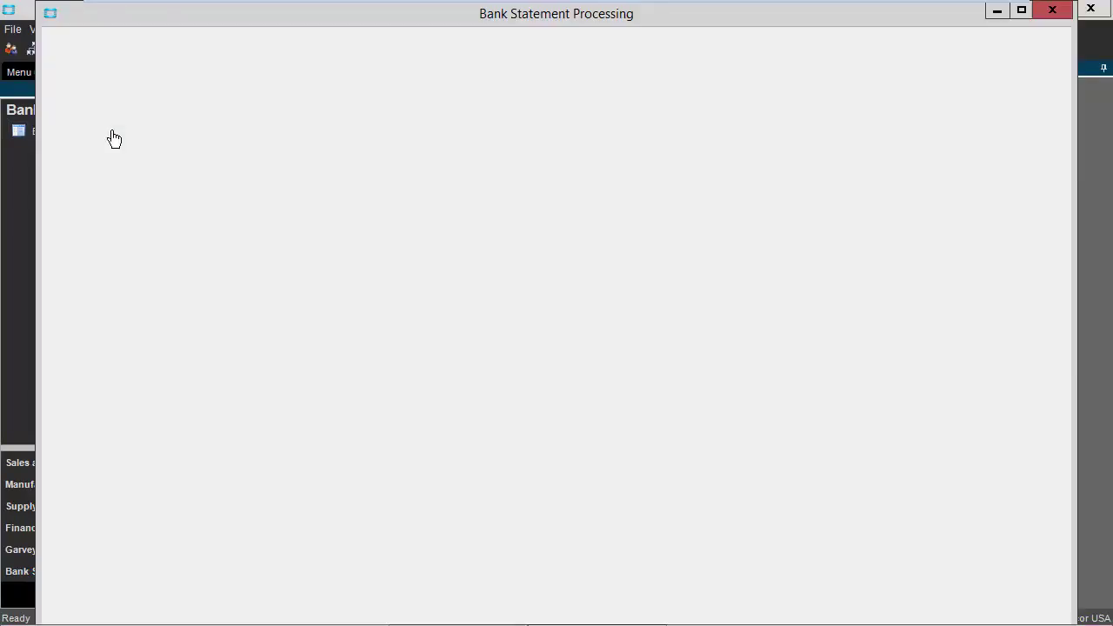
pyautogui.doubleClick(477, 16)
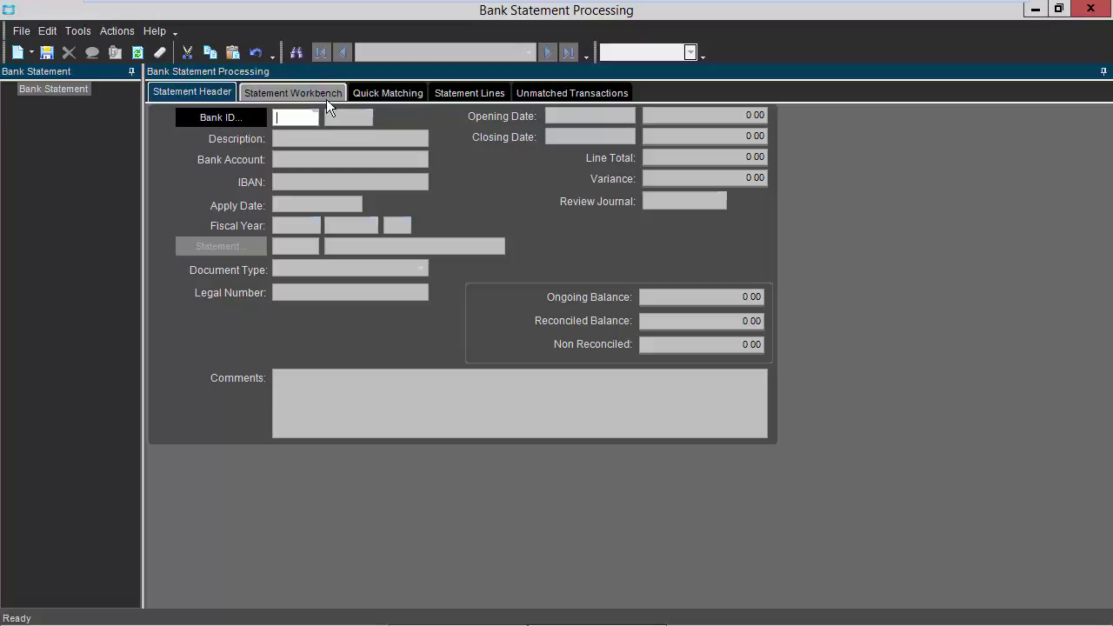
pyautogui.write('100')
pyautogui.press('Tab')
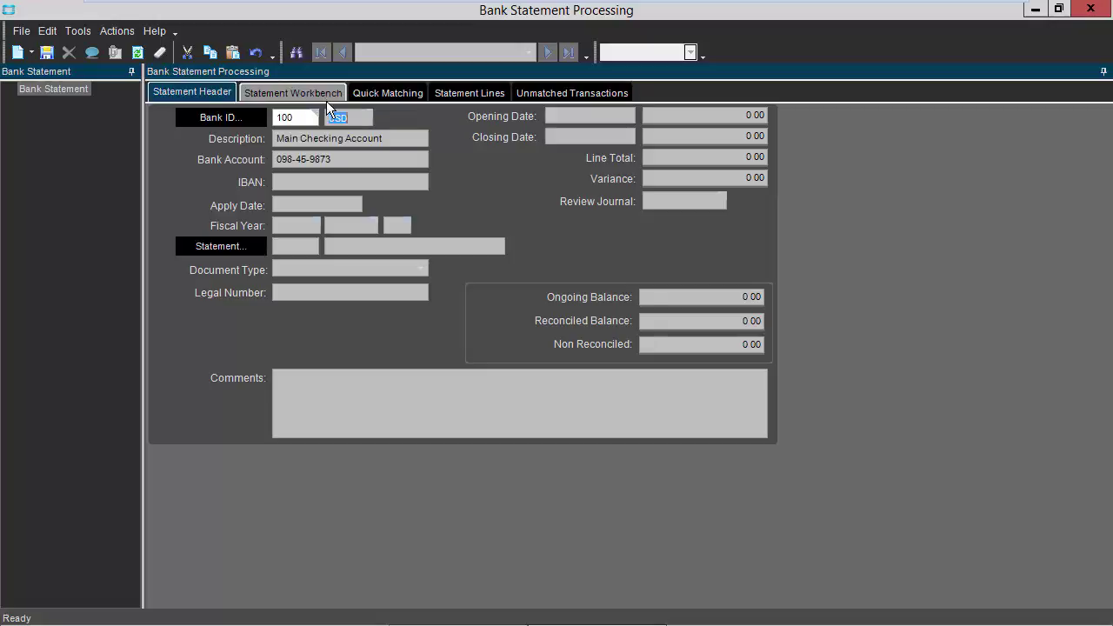
# Step: Create a new statement for the bank and enter "Aprill 2011" as its description
pyautogui.click(31, 52)
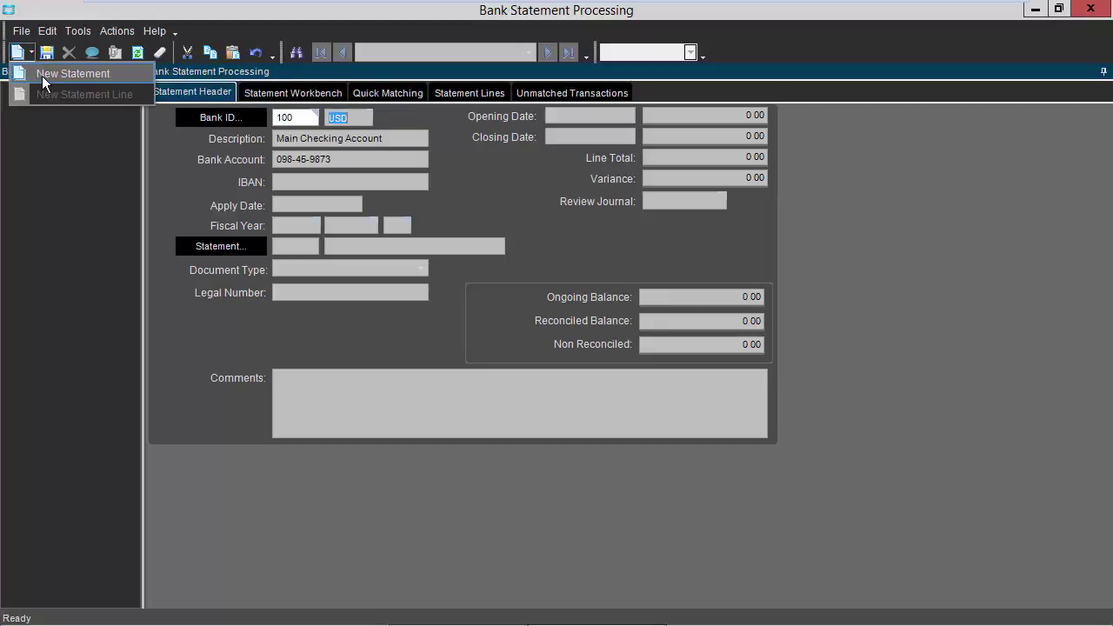
pyautogui.click(44, 75)
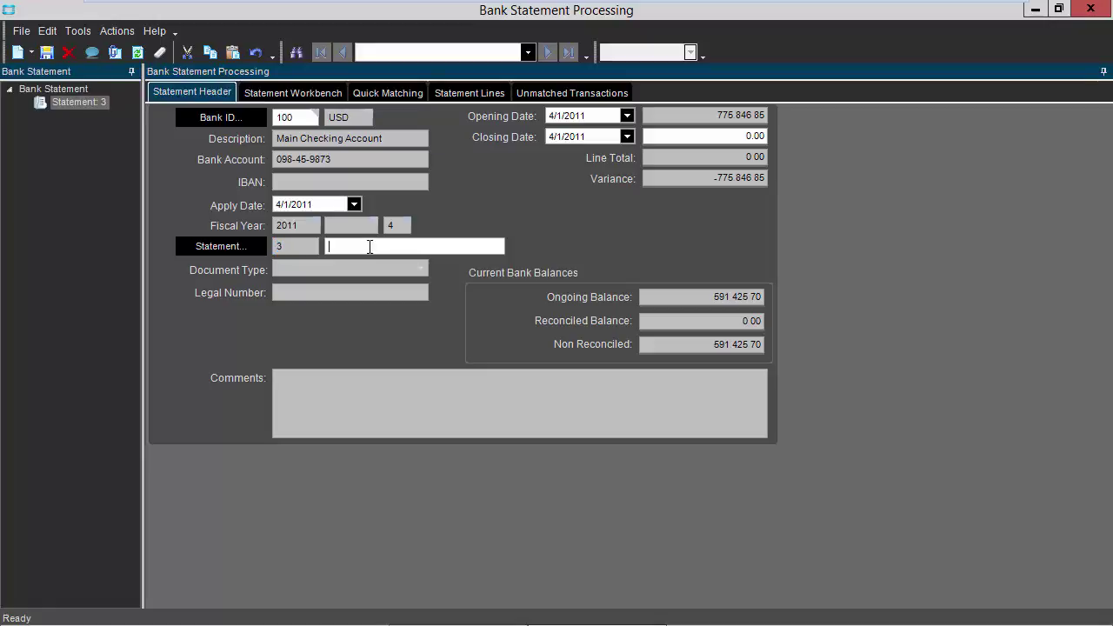
pyautogui.write('Aprill 2011')
pyautogui.press('Tab')
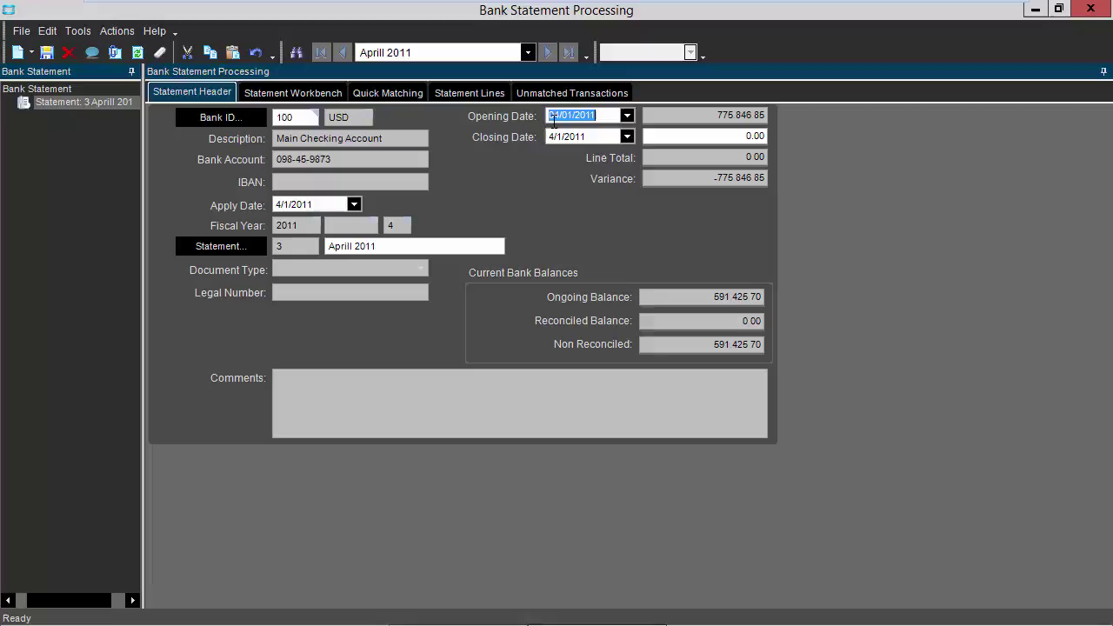
# Step: Set the statement's closing date to 4/30/2011 and its closing balance to 776,065.85
pyautogui.click(625, 136)
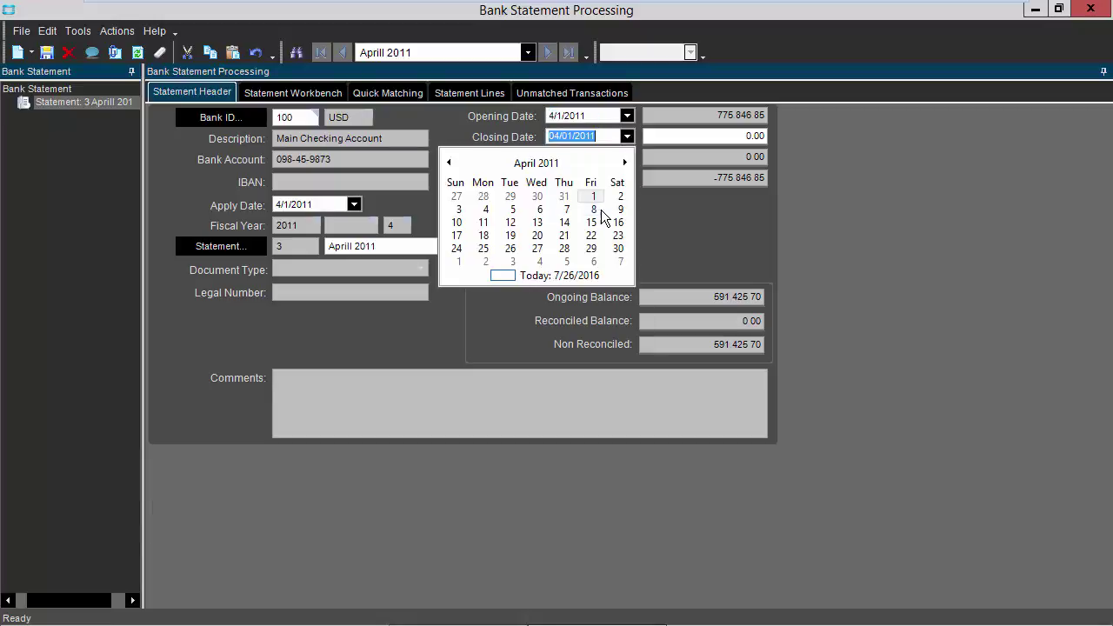
pyautogui.click(618, 249)
pyautogui.click(618, 249)
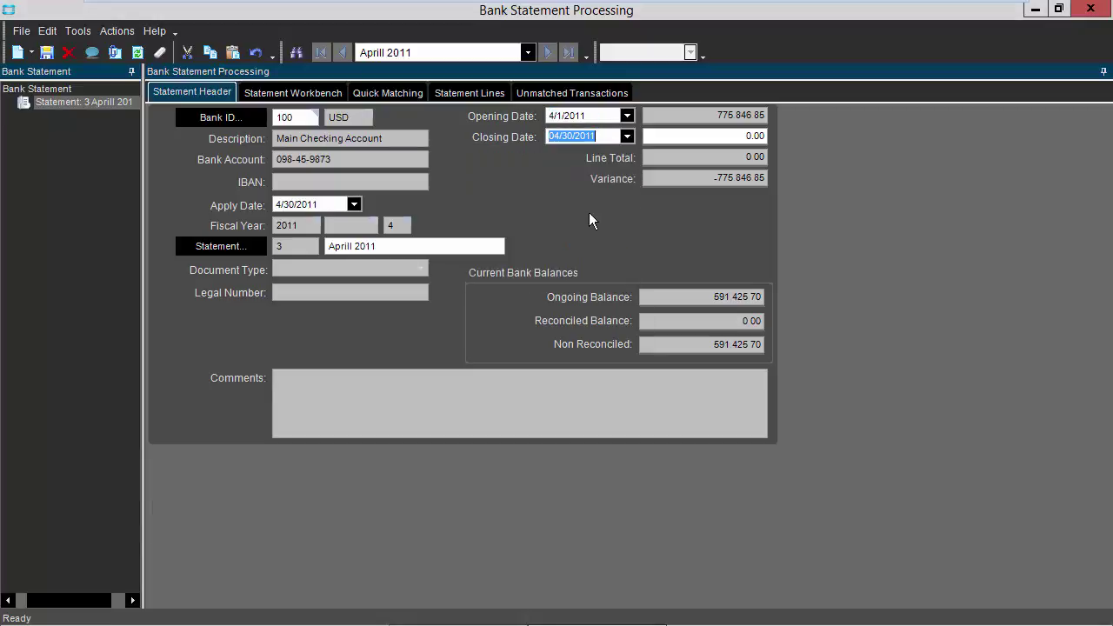
pyautogui.click(669, 138)
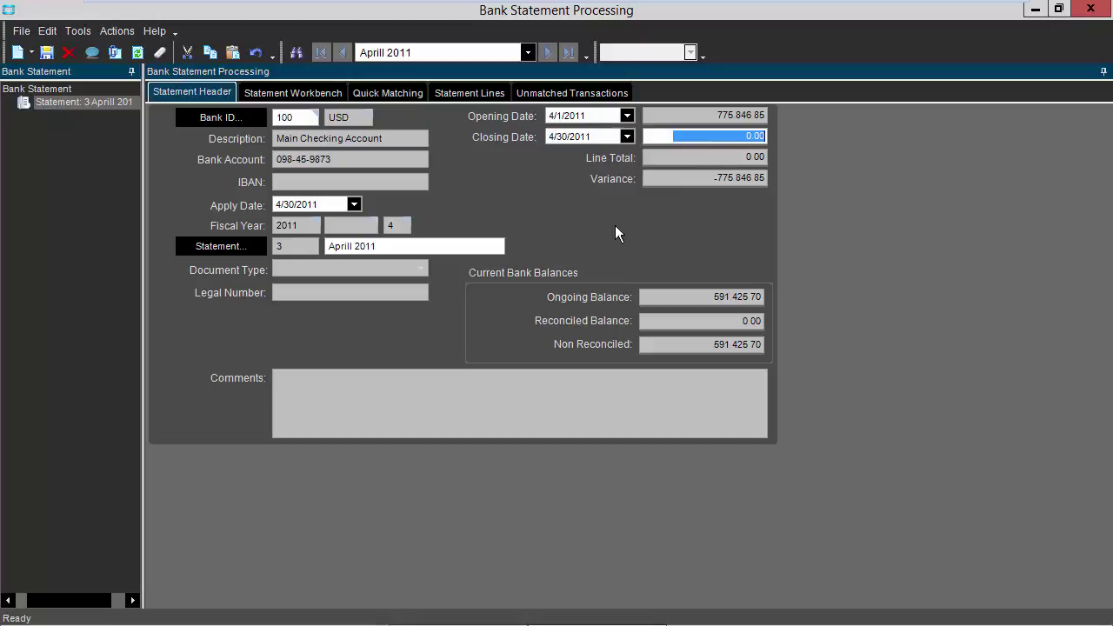
pyautogui.write('776,065.85')
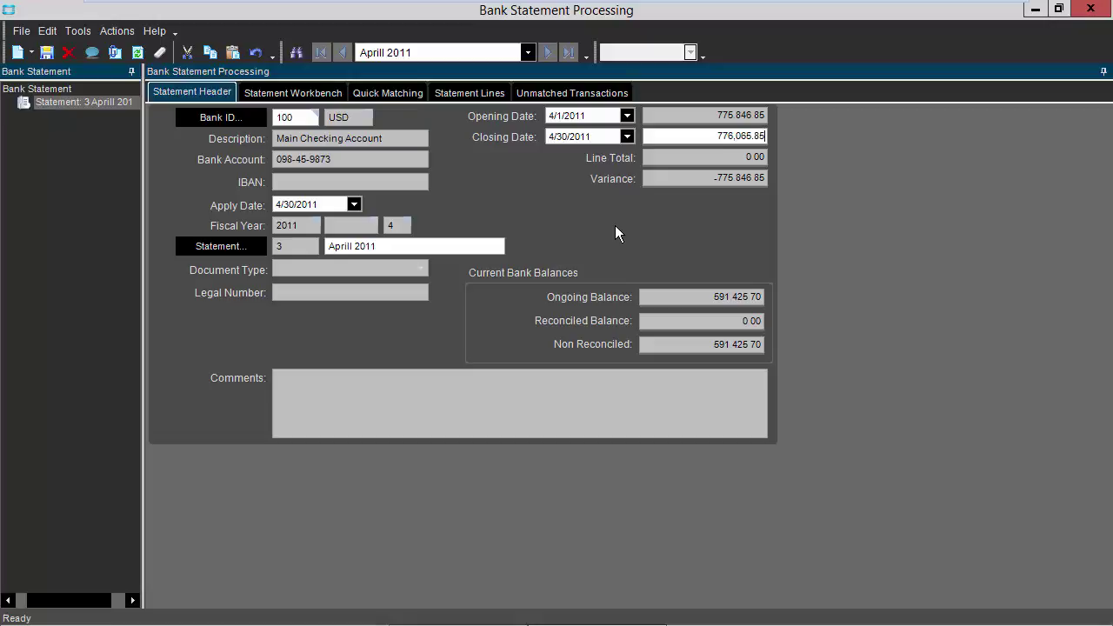
pyautogui.press('Tab')
# Step: Retrieve the unmatched transactions dated from 4/1/2011 to 4/30/2011
pyautogui.click(556, 93)
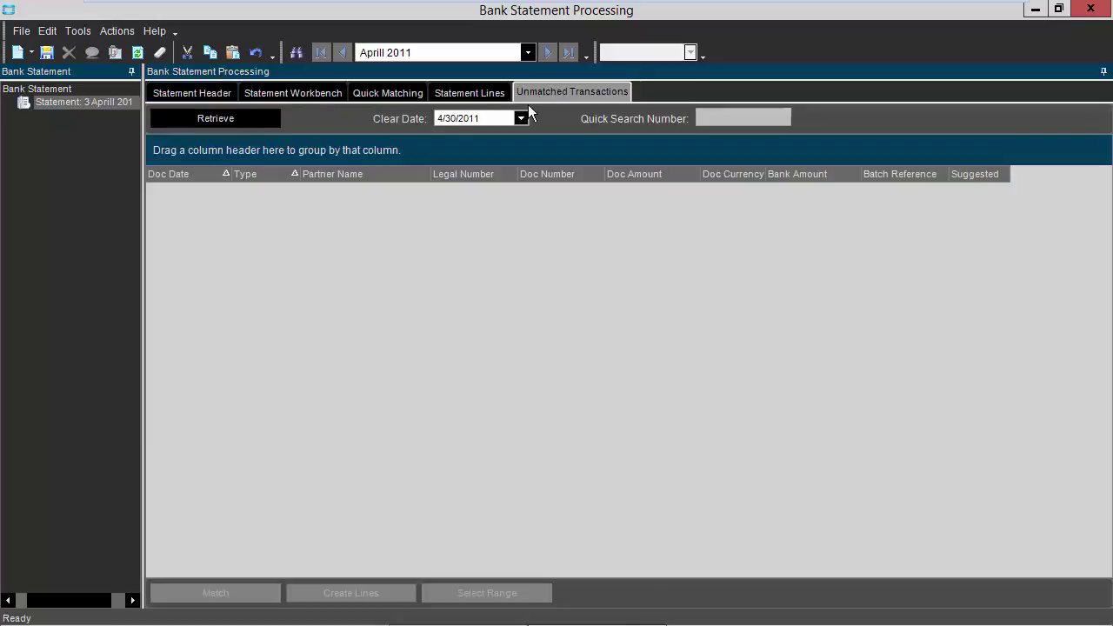
pyautogui.click(234, 121)
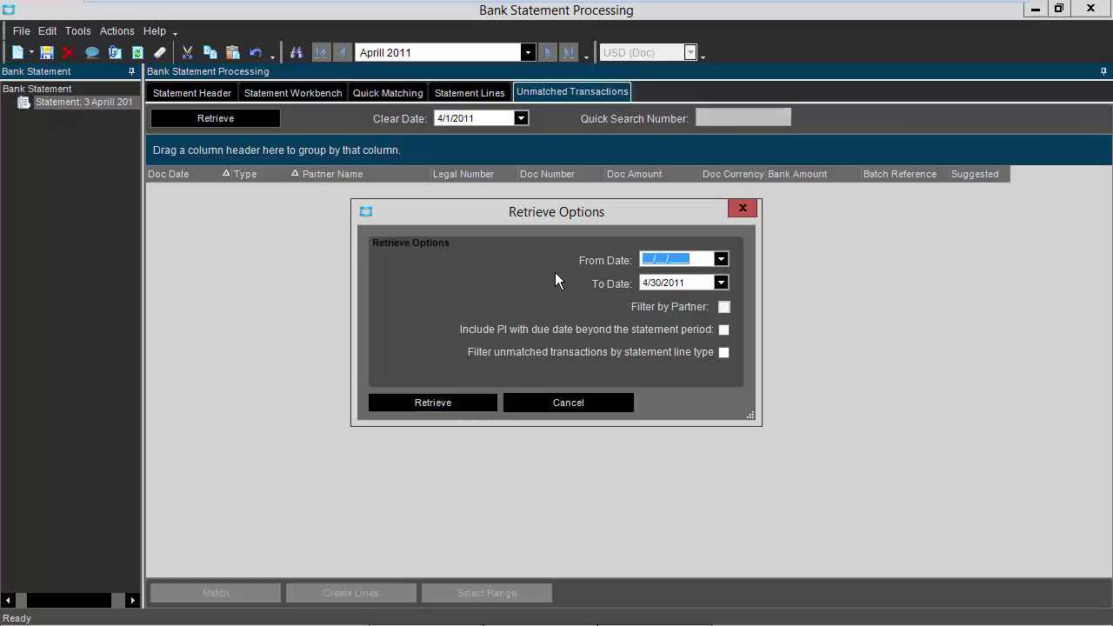
pyautogui.click(650, 258)
pyautogui.write('04/01/2011')
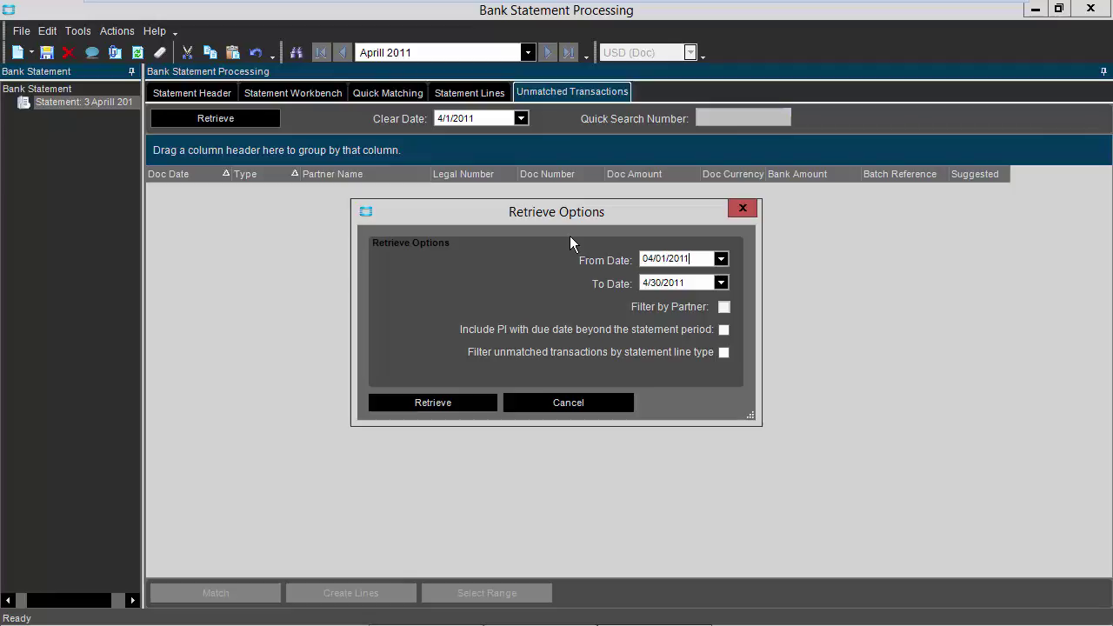
pyautogui.press('Tab')
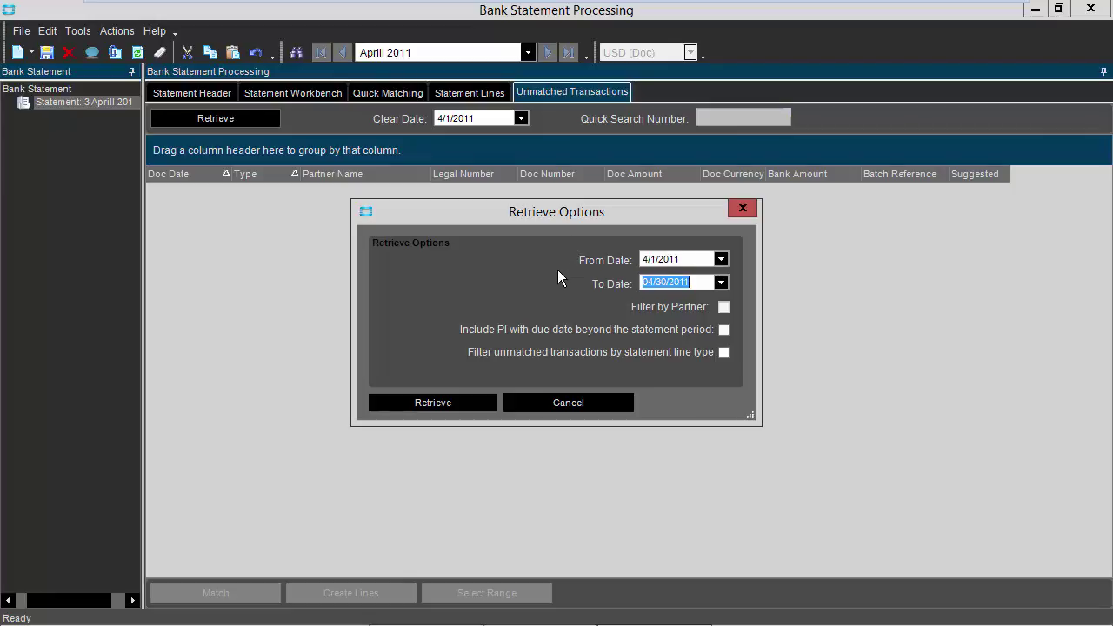
pyautogui.click(430, 400)
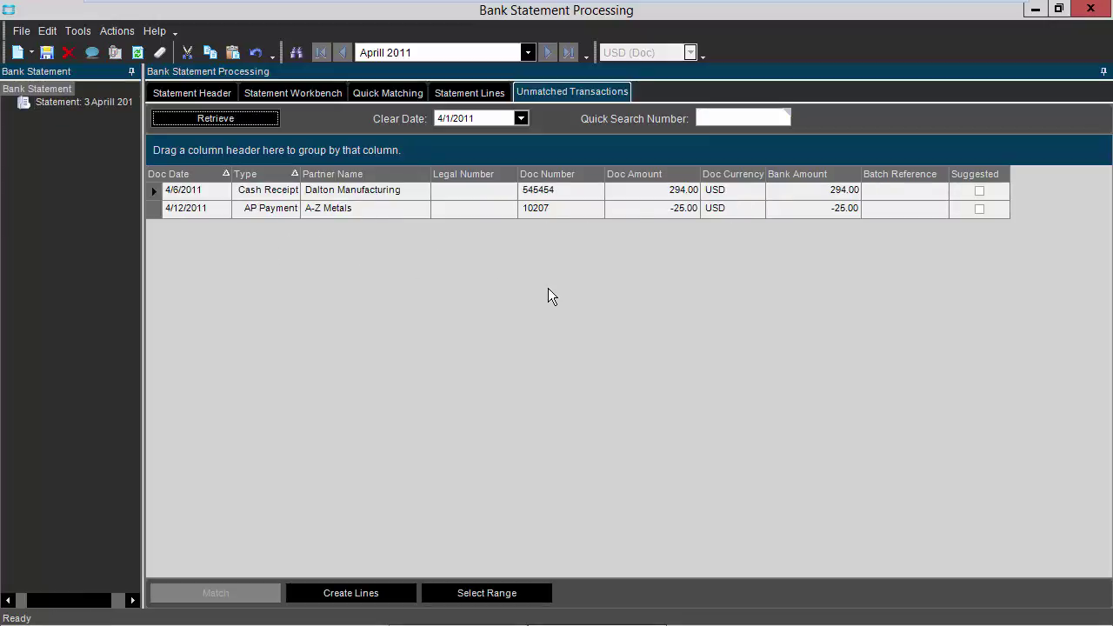
# Step: Create statement lines in the Statement Workbench from both the Dalton Manufacturing cash receipt and the A-Z Metals AP payment
pyautogui.click(298, 90)
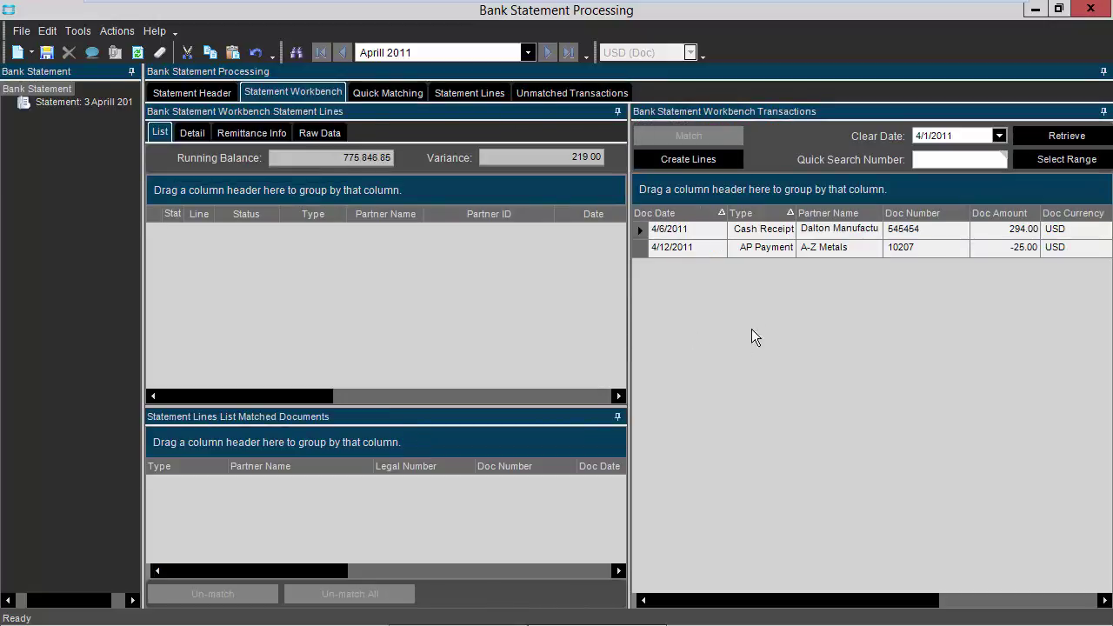
pyautogui.click(643, 233)
pyautogui.keyDown('shift'); pyautogui.click(645, 250); pyautogui.keyUp('shift')
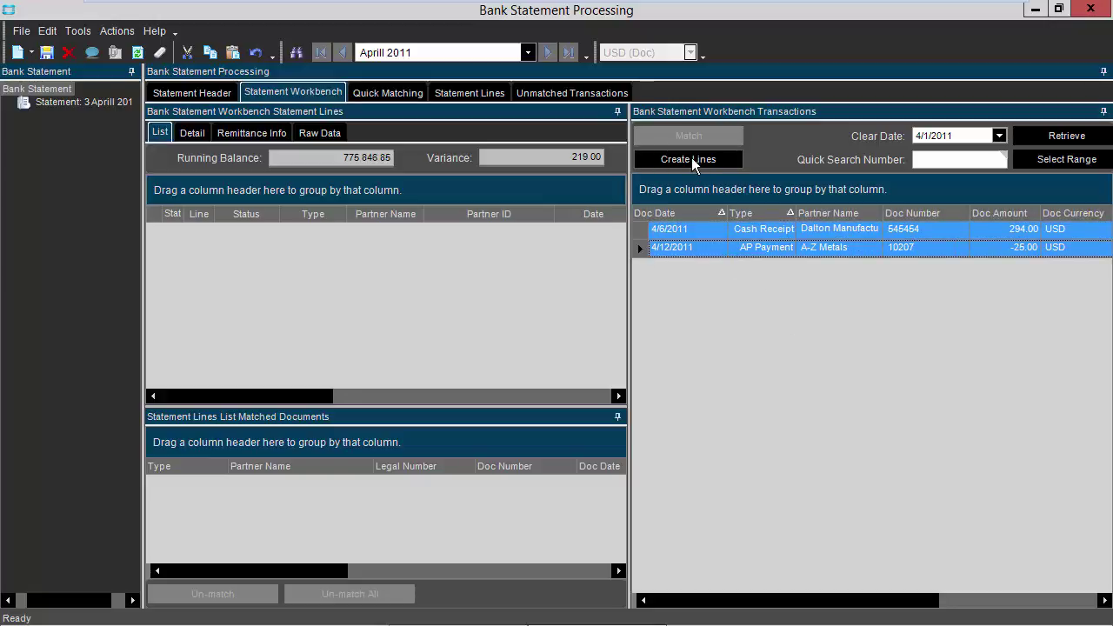
pyautogui.click(658, 161)
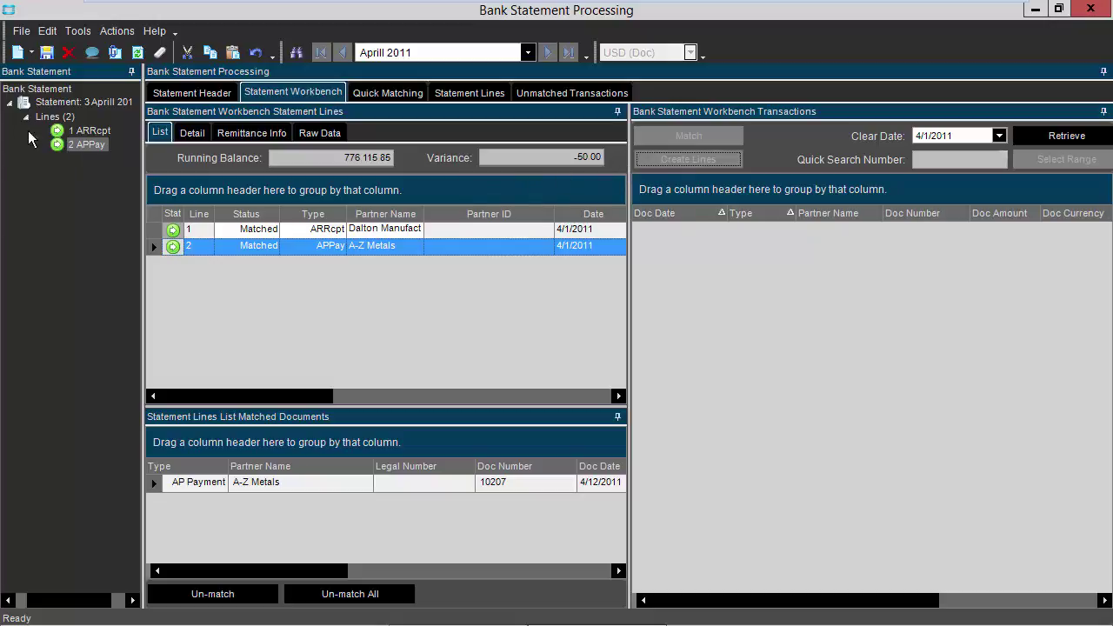
# Step: Add a new statement line and set its type to BankAdj
pyautogui.click(31, 53)
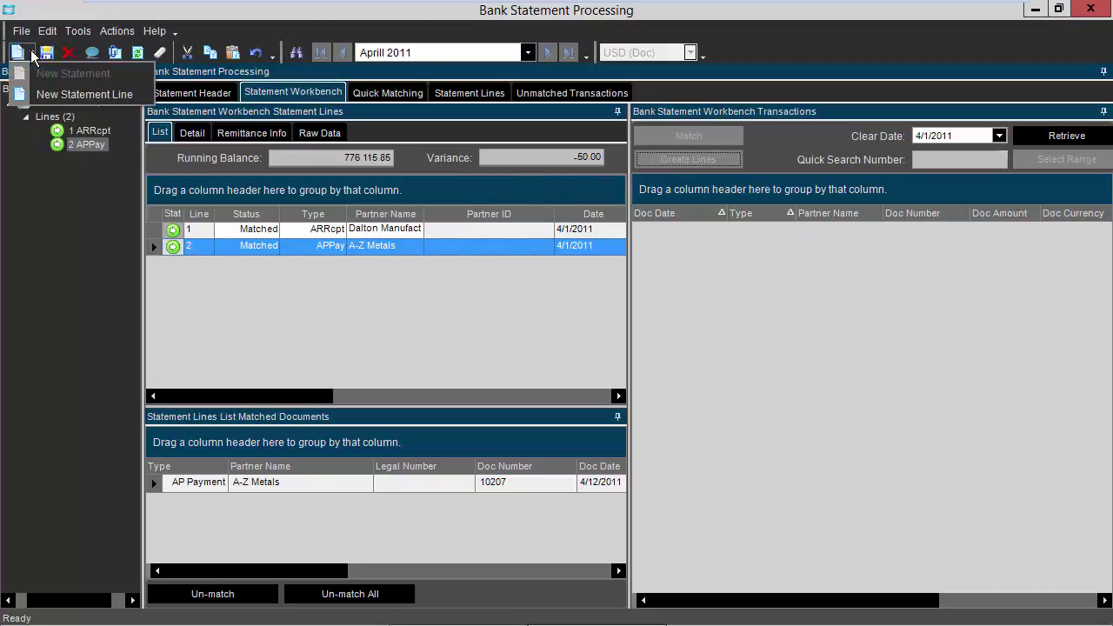
pyautogui.click(47, 94)
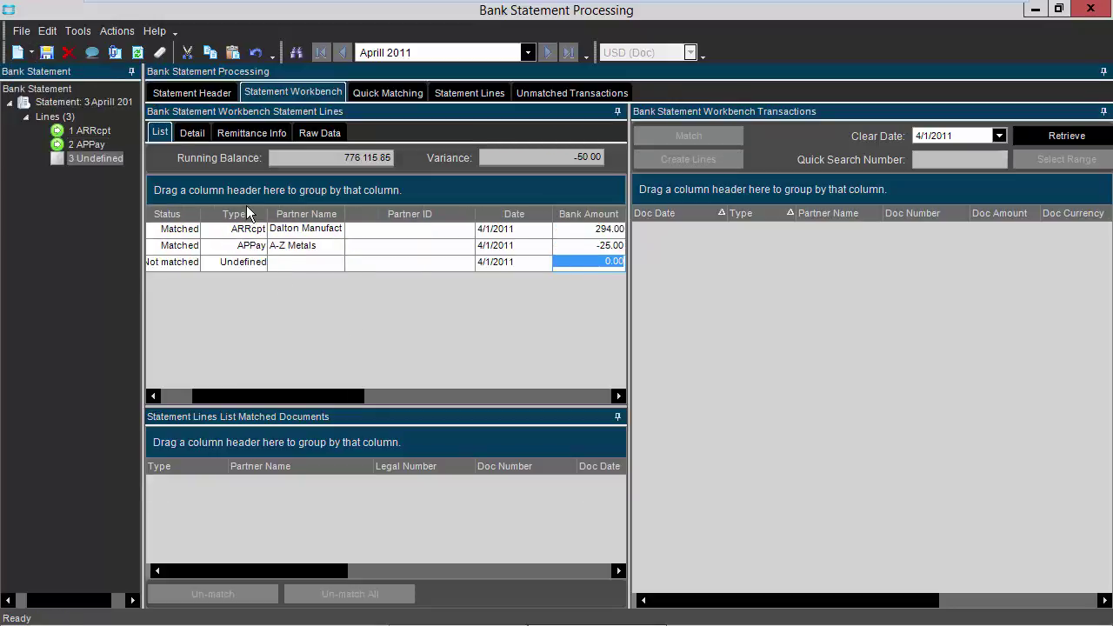
pyautogui.click(259, 264)
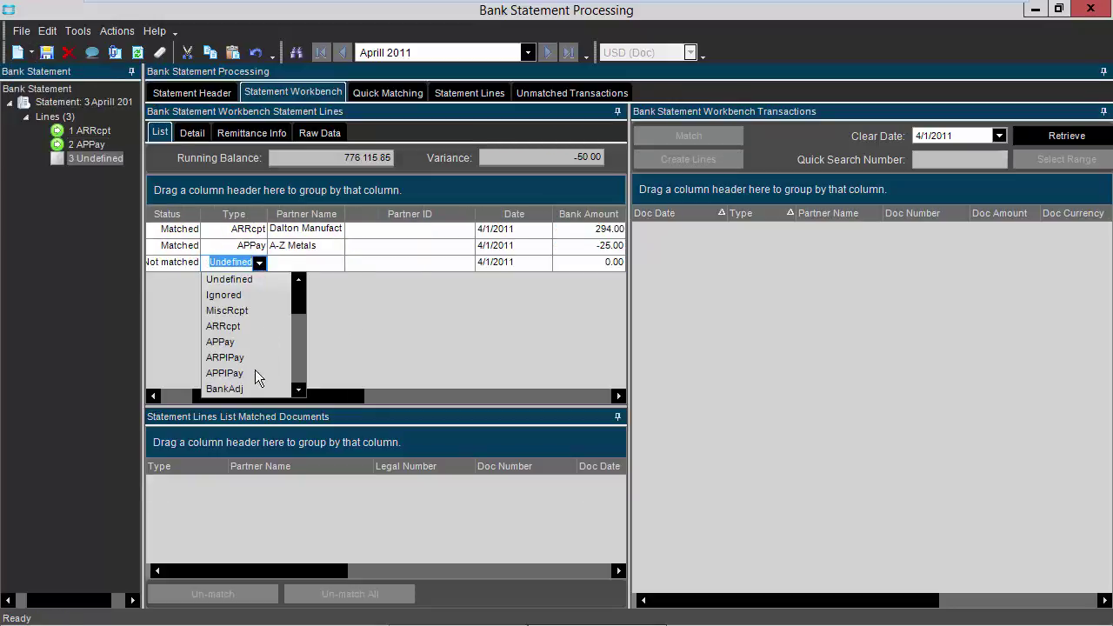
pyautogui.click(240, 390)
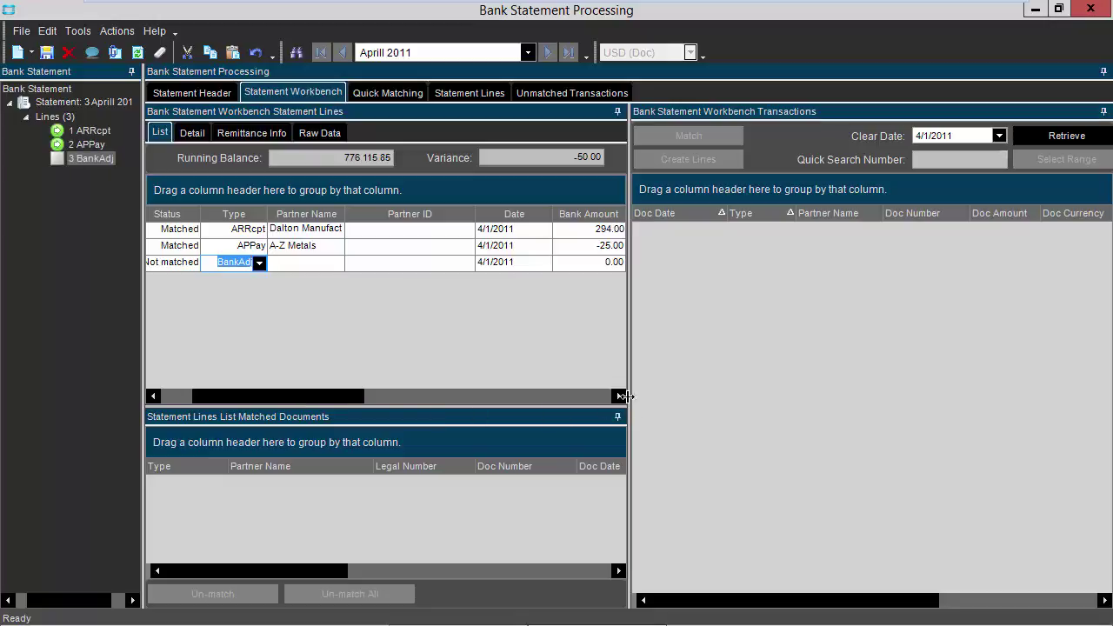
# Step: Enter a credit of 50.00 on the bank adjustment line
pyautogui.click(619, 396)
pyautogui.click(618, 396)
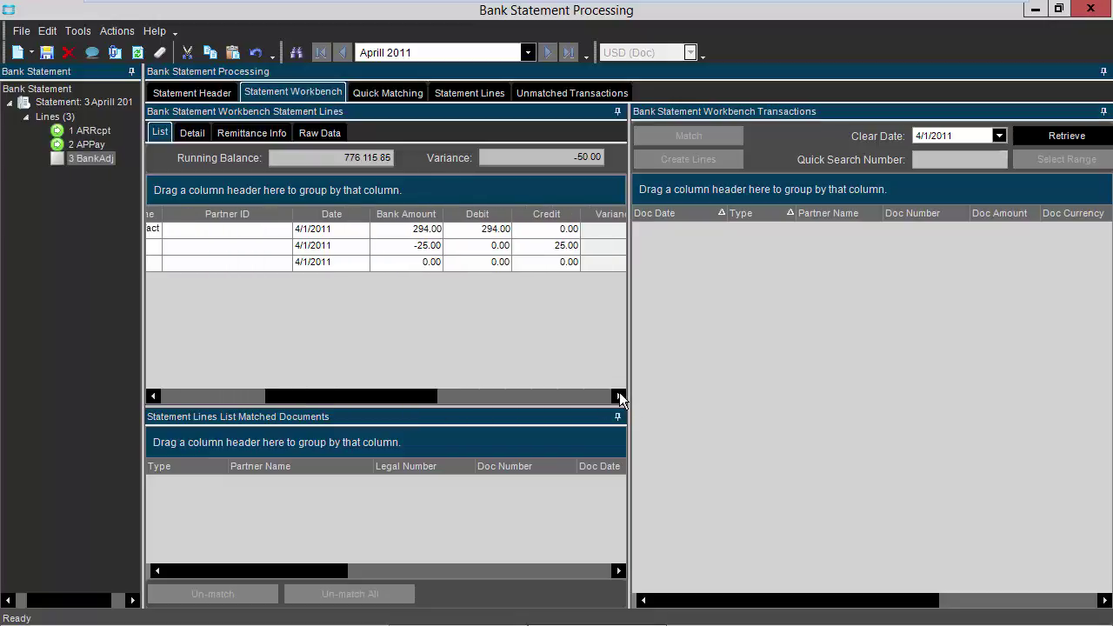
pyautogui.click(511, 261)
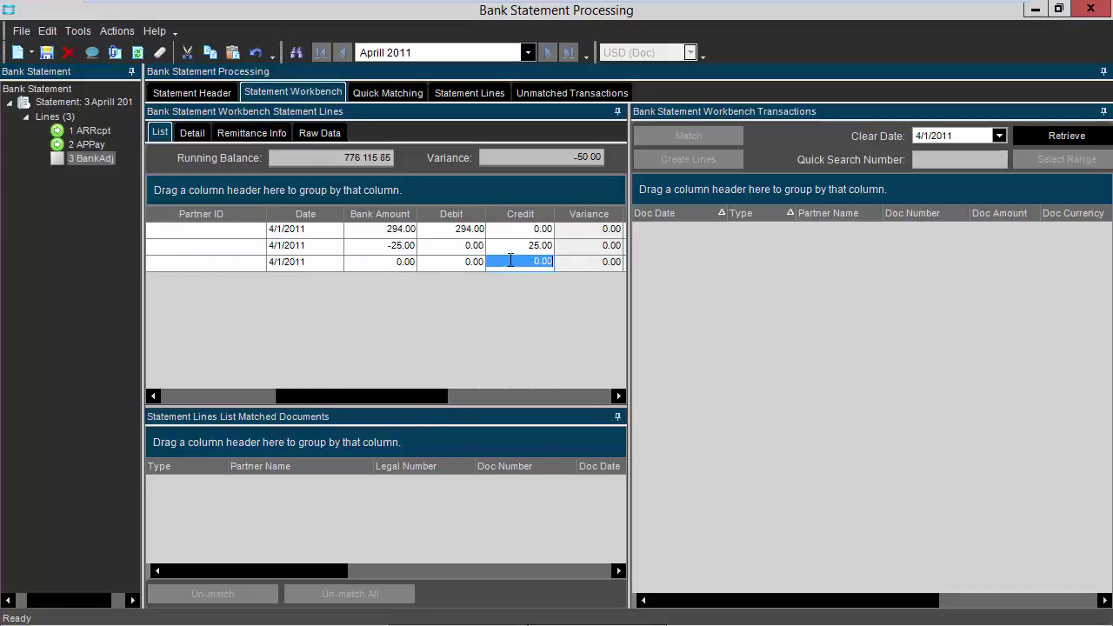
pyautogui.write('50.00')
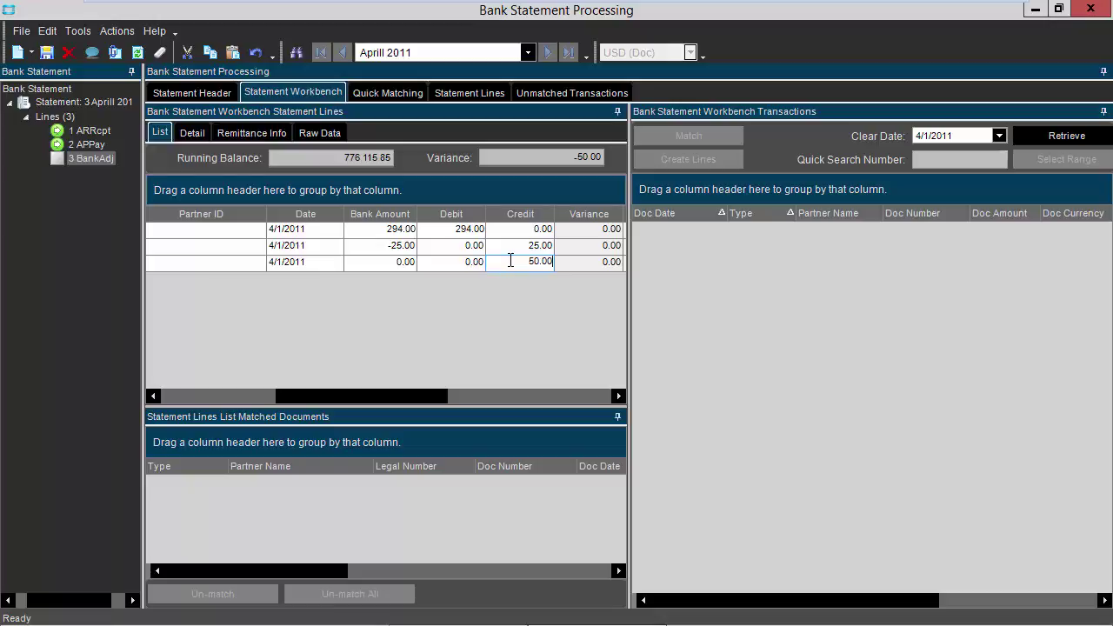
pyautogui.press('Tab')
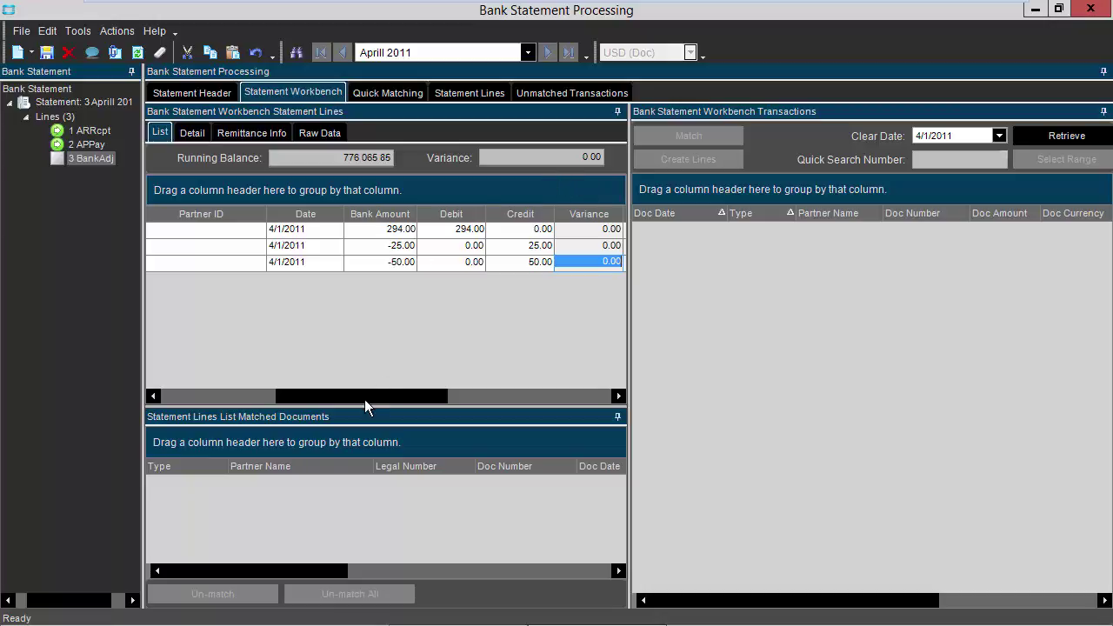
# Step: Create a new bank adjustment document for statement line 3, save it with the proposed values and close it
pyautogui.moveTo(367, 396); pyautogui.dragTo(252, 391)
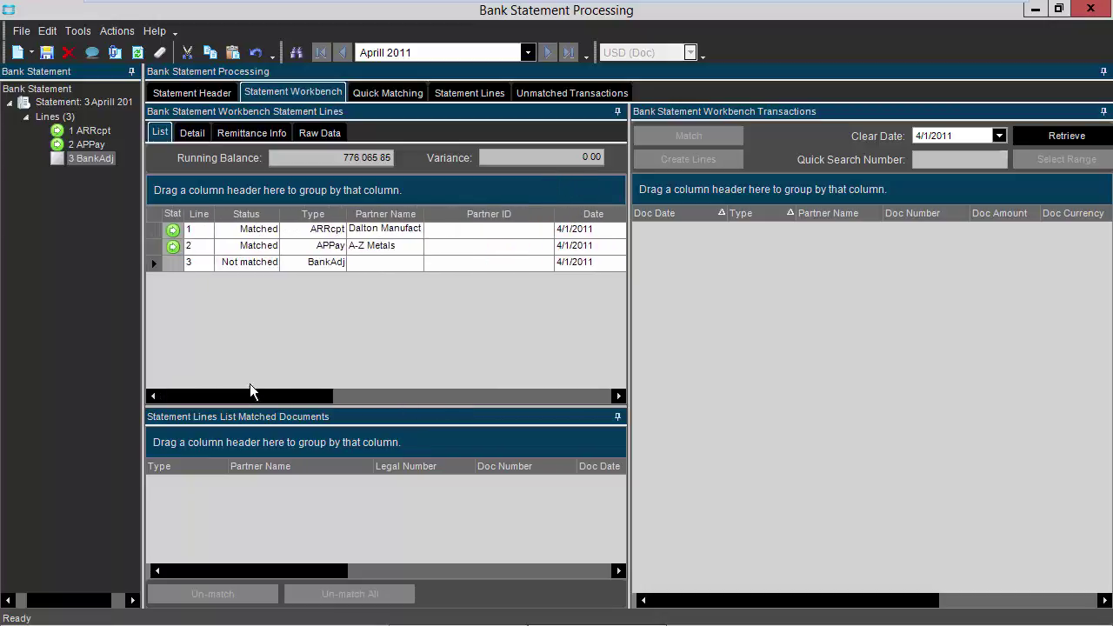
pyautogui.click(290, 265)
pyautogui.click(253, 265)
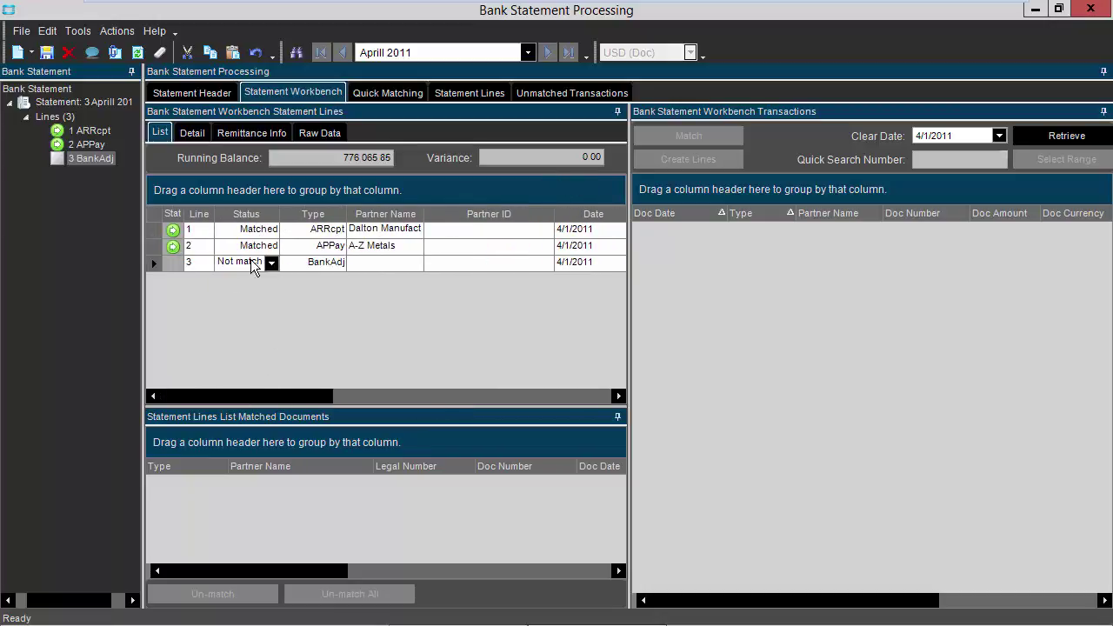
pyautogui.click(115, 31)
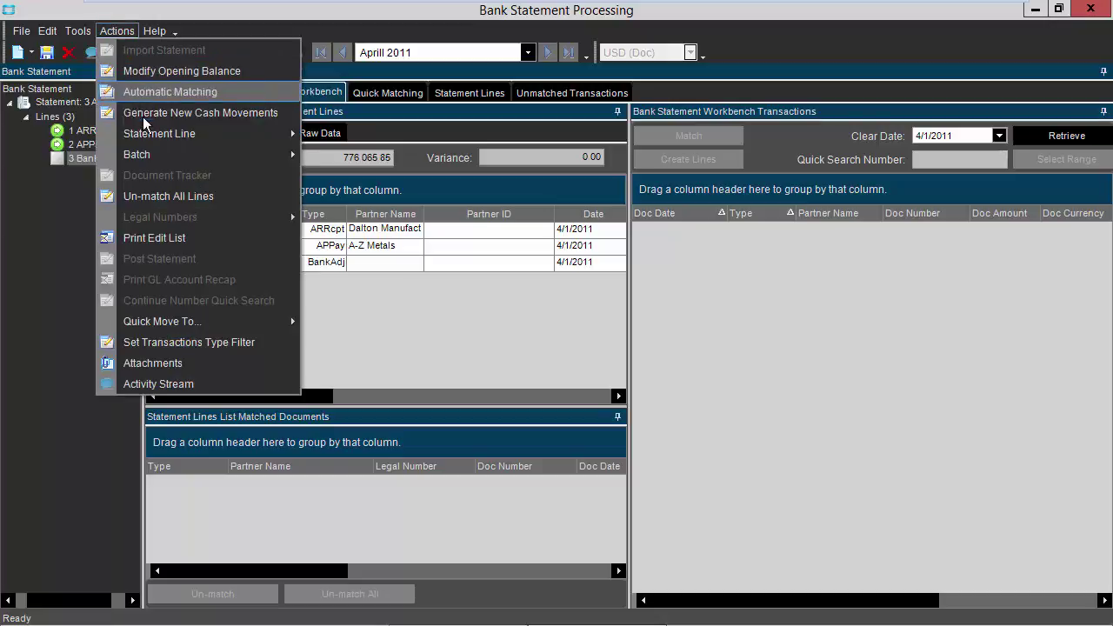
pyautogui.moveTo(188, 134)
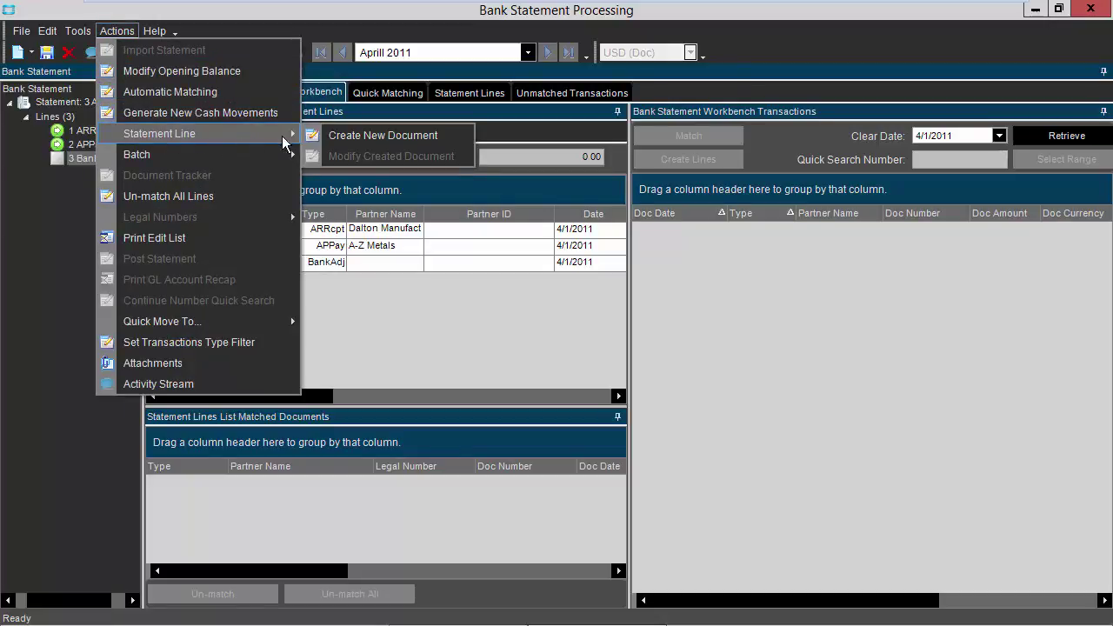
pyautogui.click(343, 137)
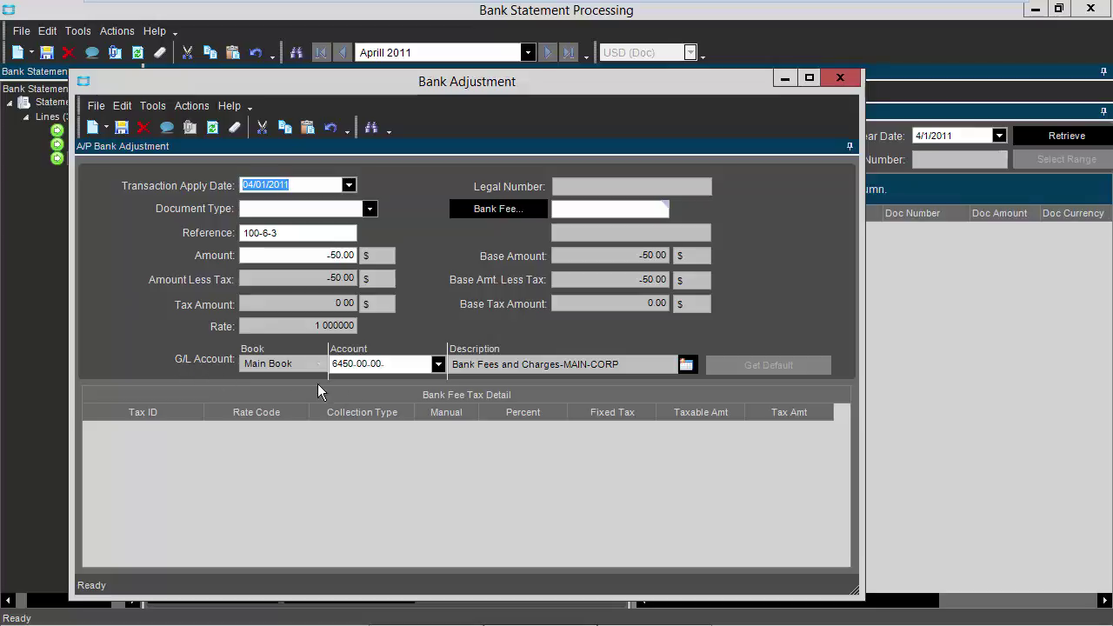
pyautogui.click(121, 128)
pyautogui.click(838, 79)
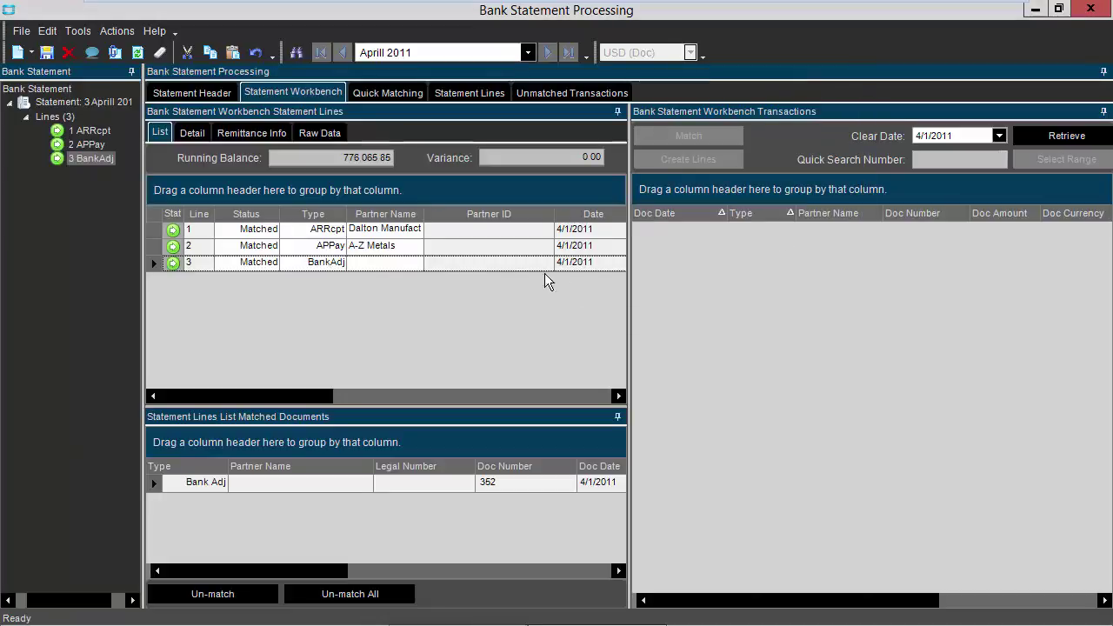
pyautogui.click(245, 268)
pyautogui.click(278, 324)
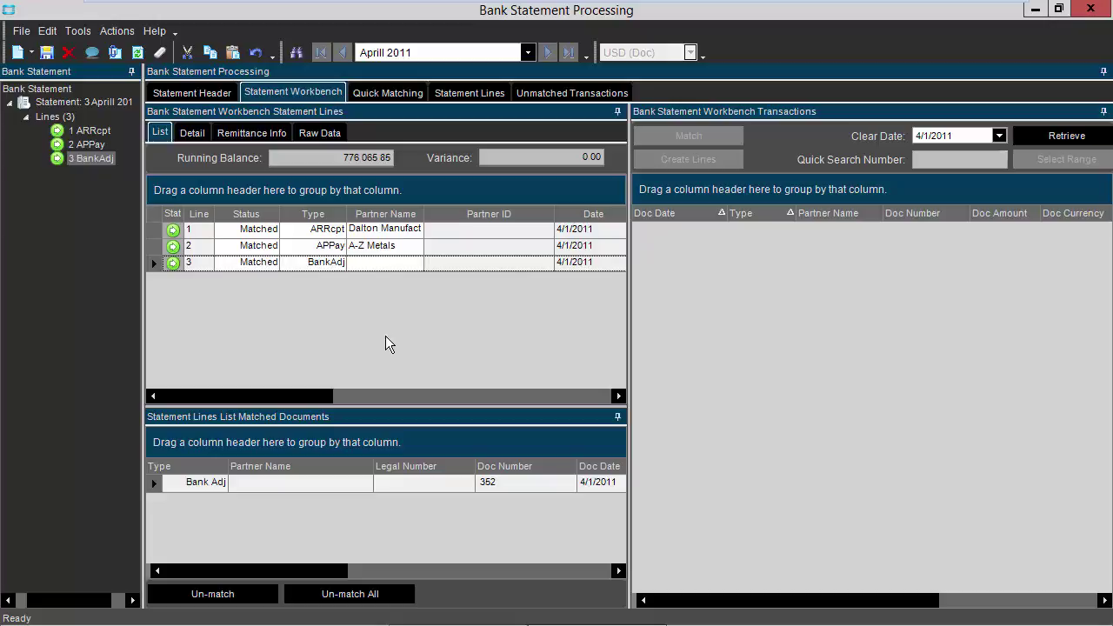
# Step: Generate a PDF print preview of the statement's edit list, review its lines and close the report
pyautogui.click(118, 32)
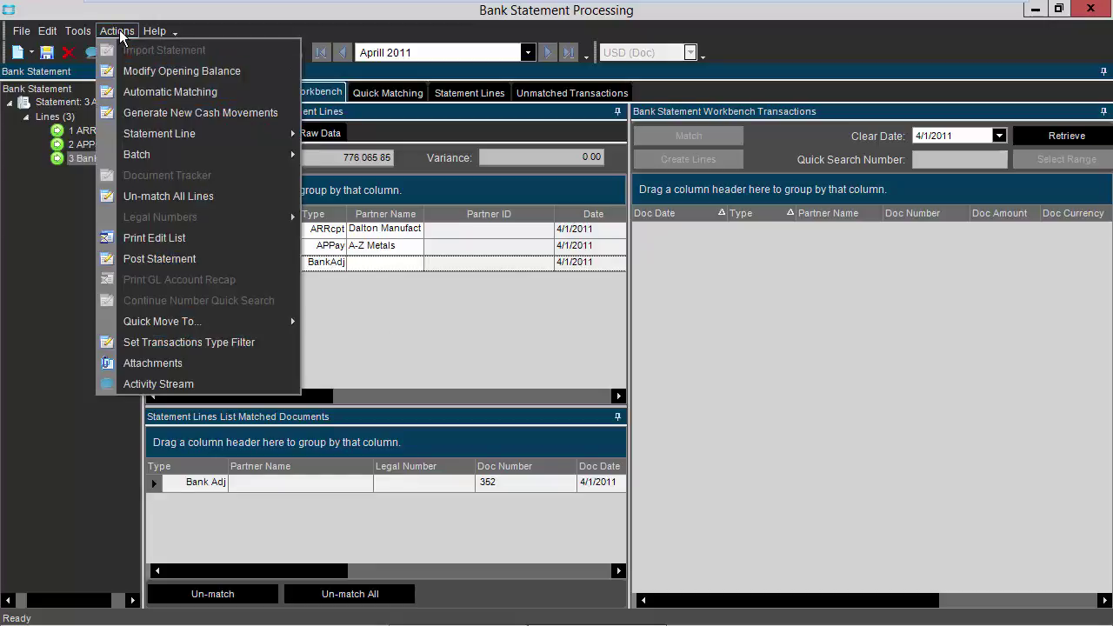
pyautogui.click(159, 239)
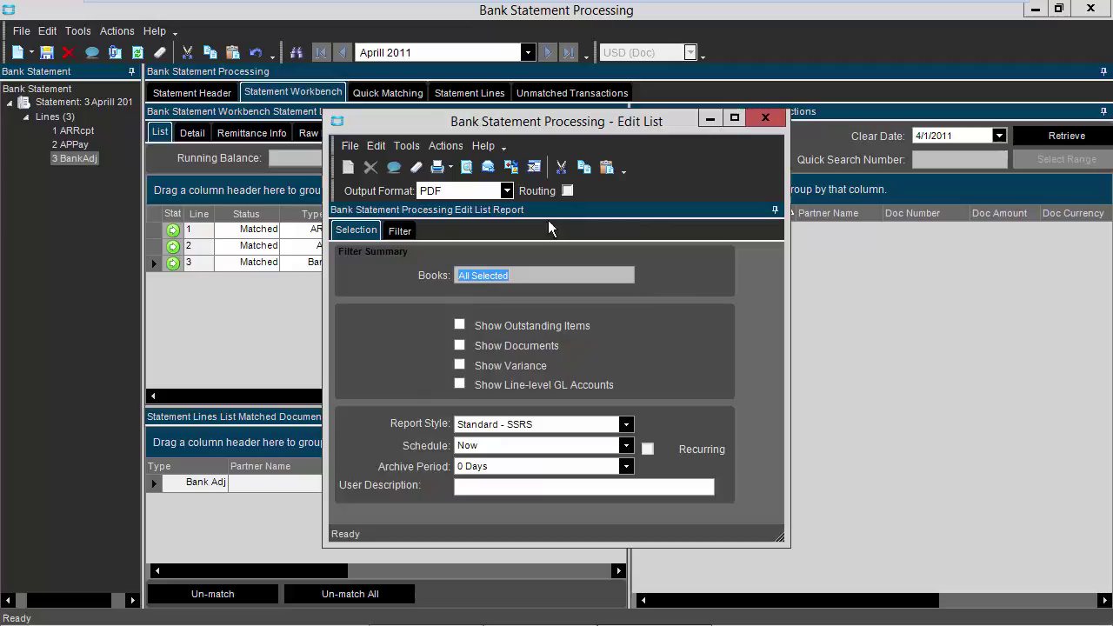
pyautogui.click(468, 170)
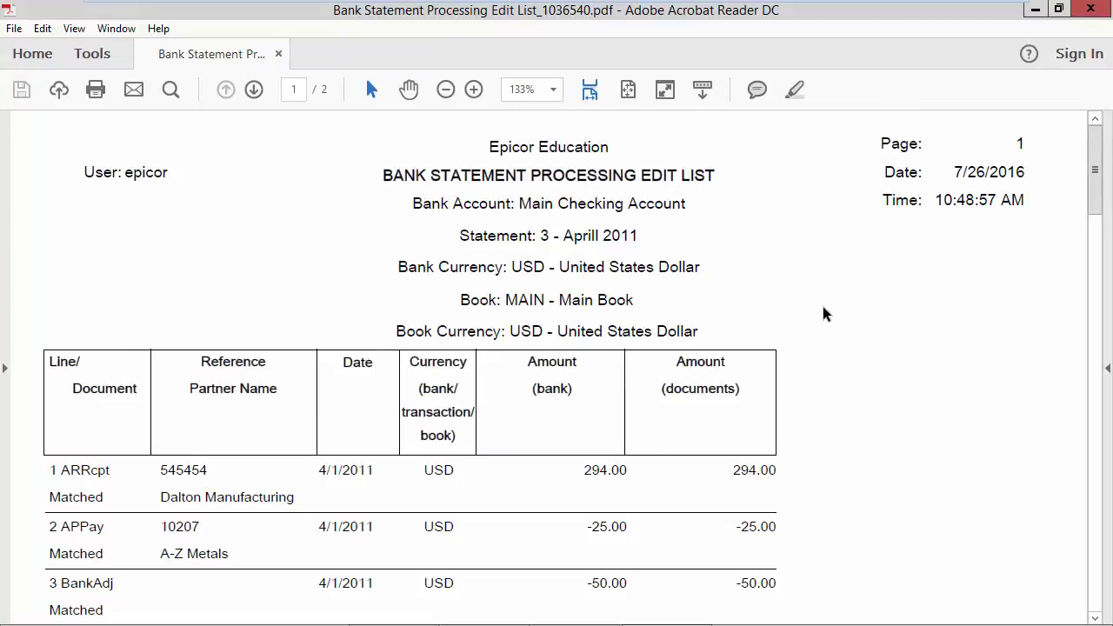
pyautogui.scroll(-4, 824, 314)
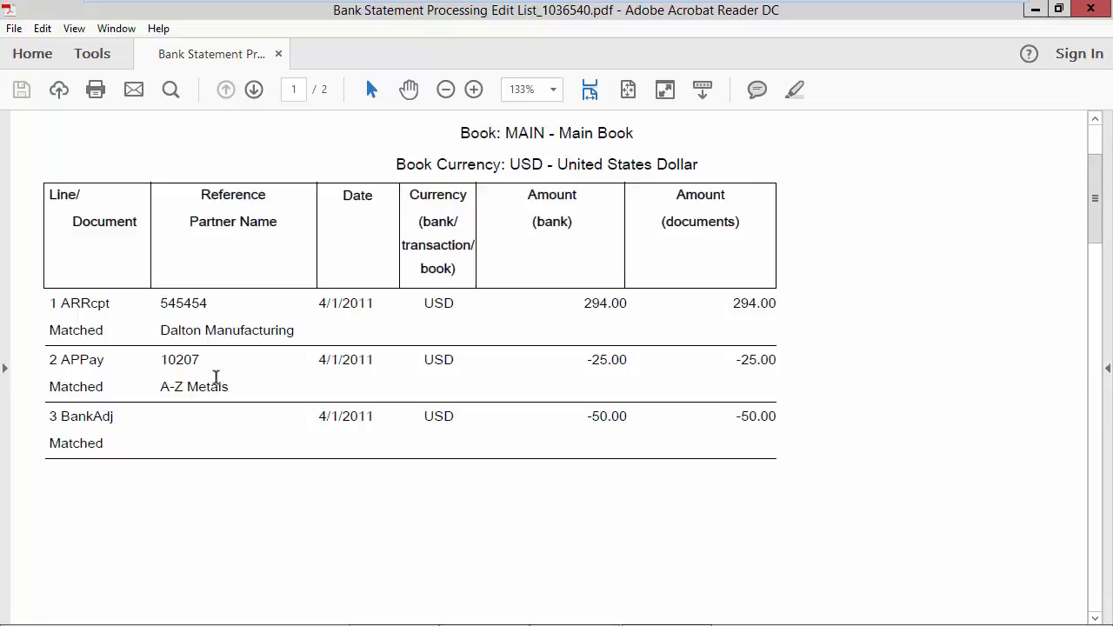
pyautogui.scroll(-2, 596, 452)
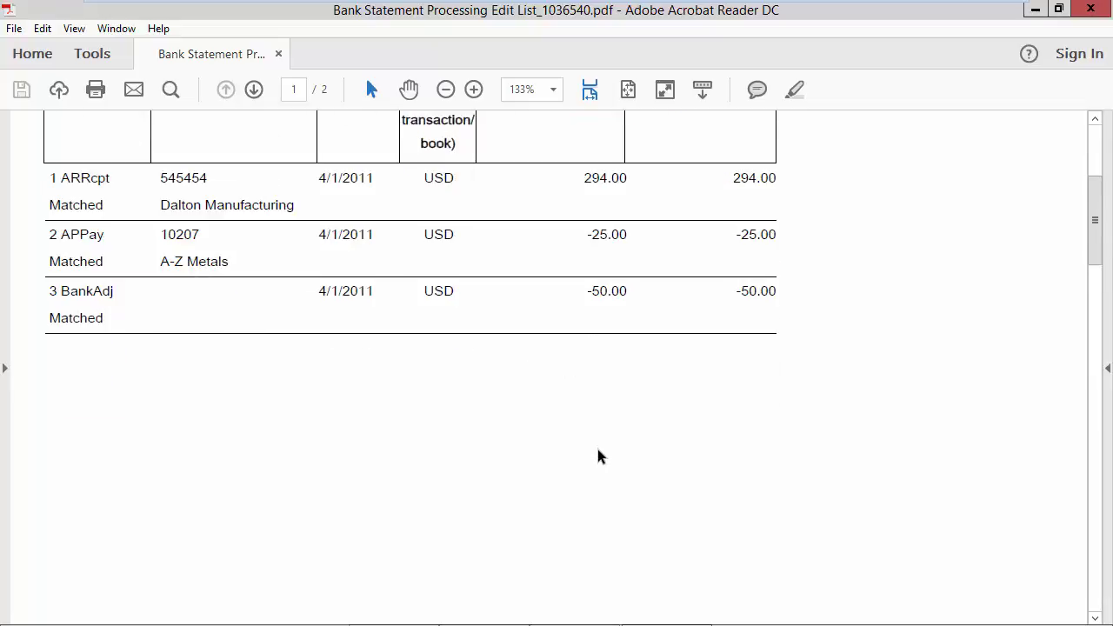
pyautogui.click(1090, 8)
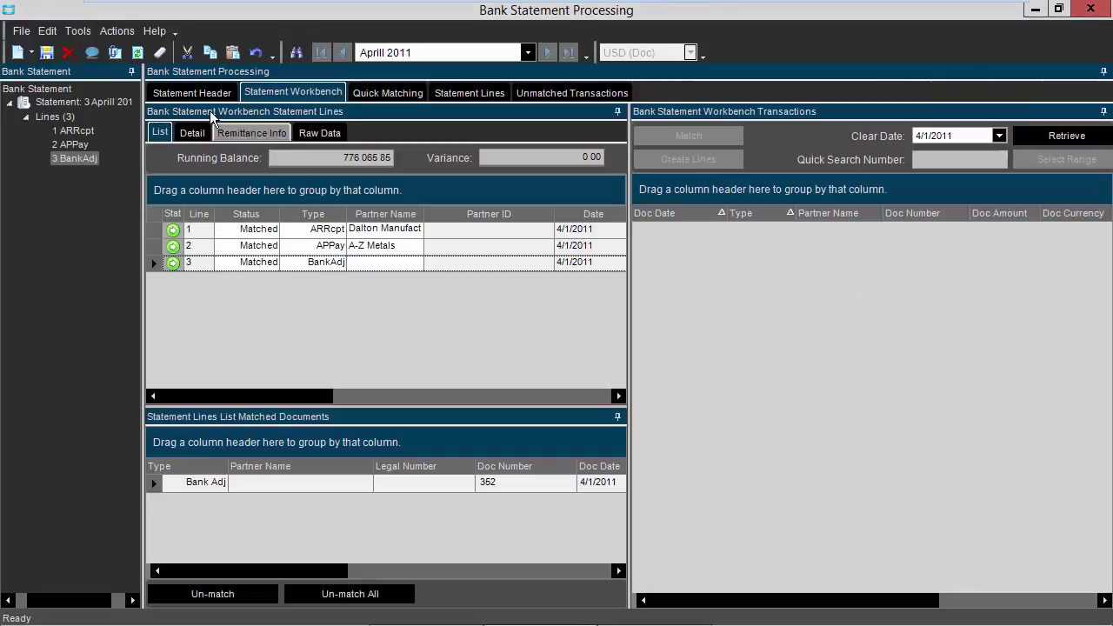
# Step: Post the statement by submitting the bank reconciliation post process with the proposed apply date, and close the process window
pyautogui.click(115, 32)
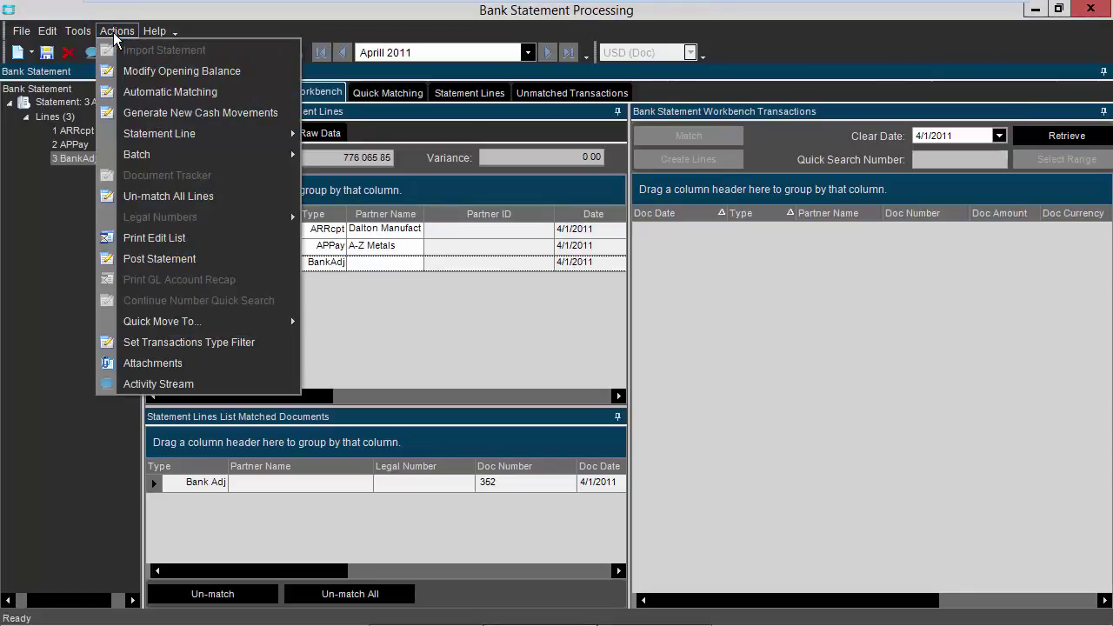
pyautogui.click(149, 259)
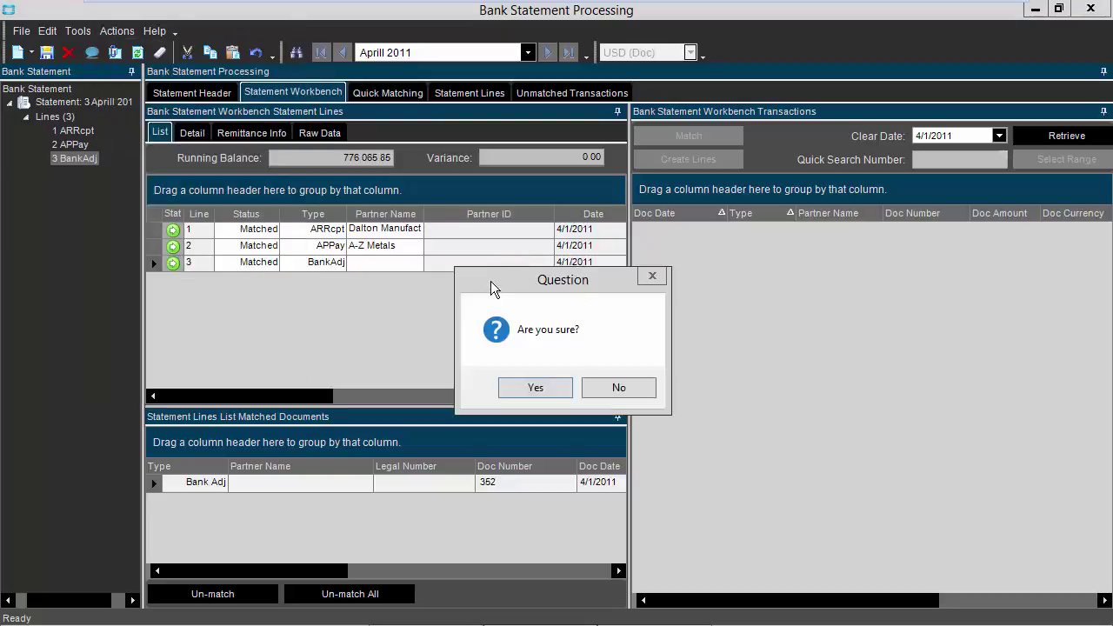
pyautogui.click(531, 388)
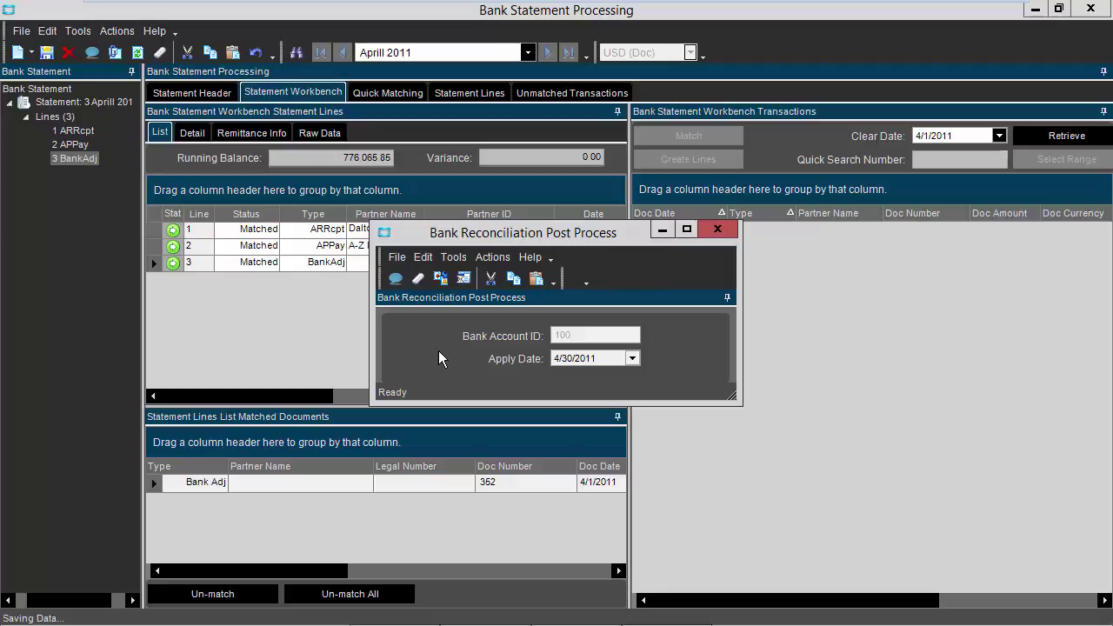
pyautogui.click(440, 278)
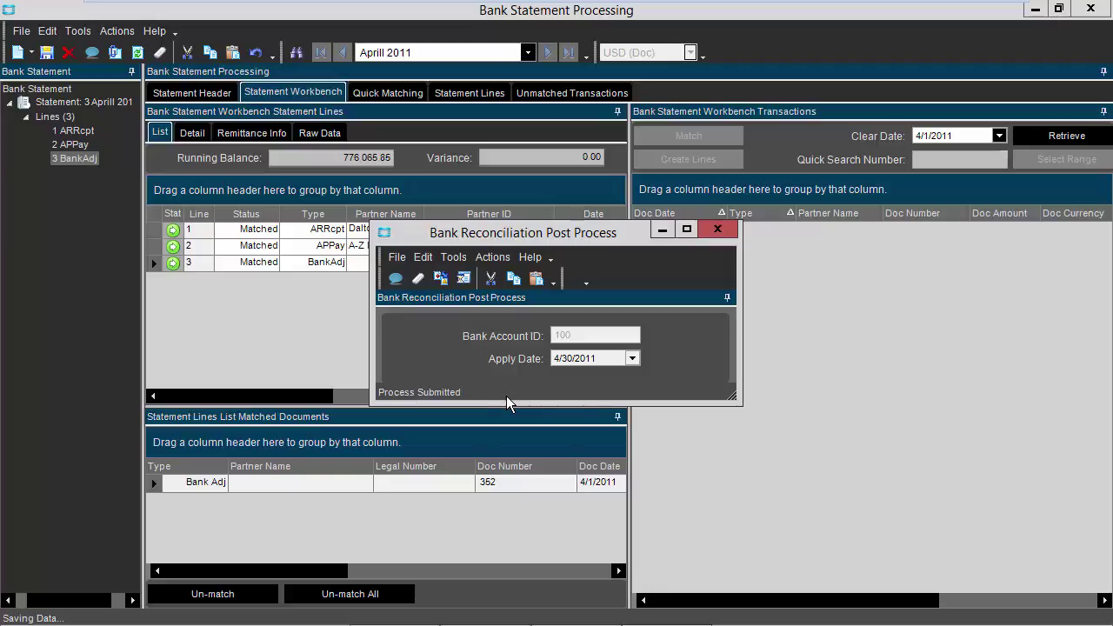
pyautogui.click(717, 229)
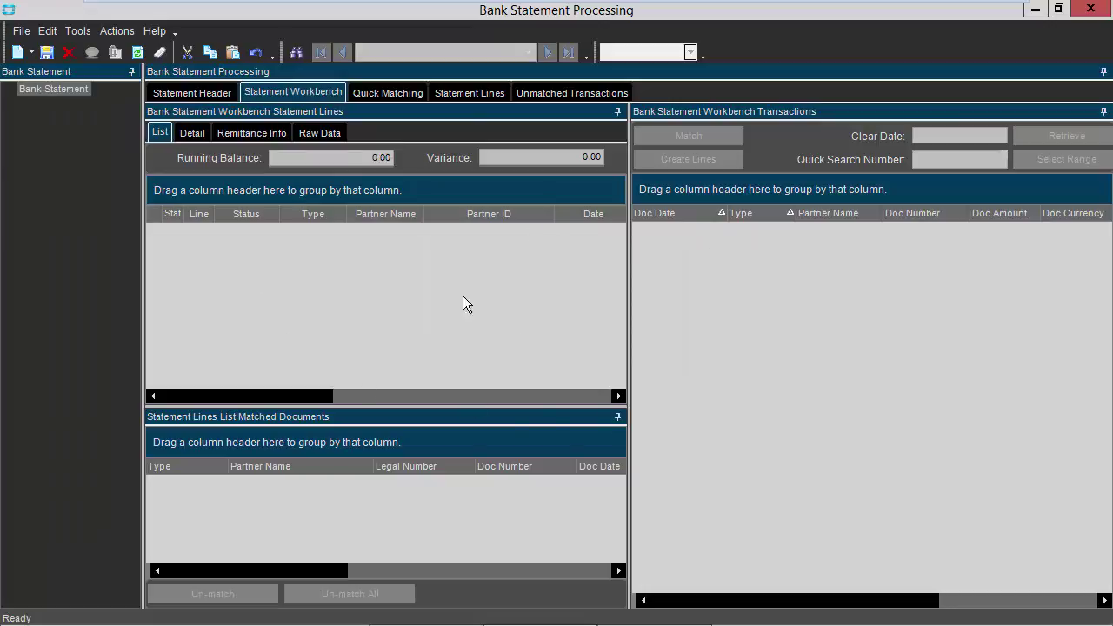
# Step: Search for bank accounts from the statement header and select bank 100, Main Checking Account
pyautogui.click(178, 93)
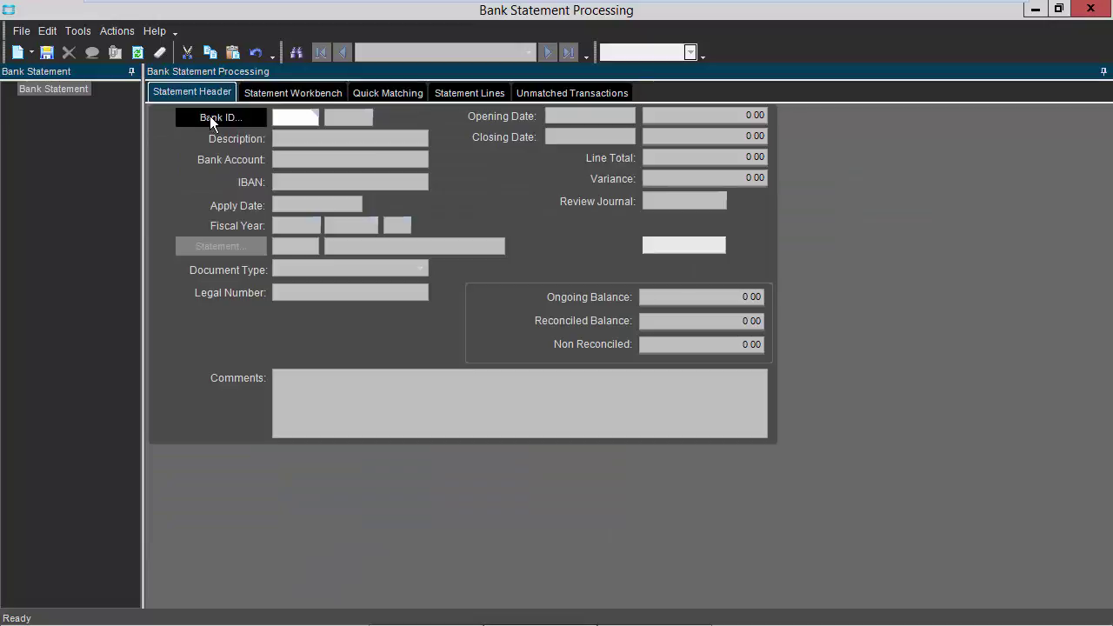
pyautogui.click(248, 117)
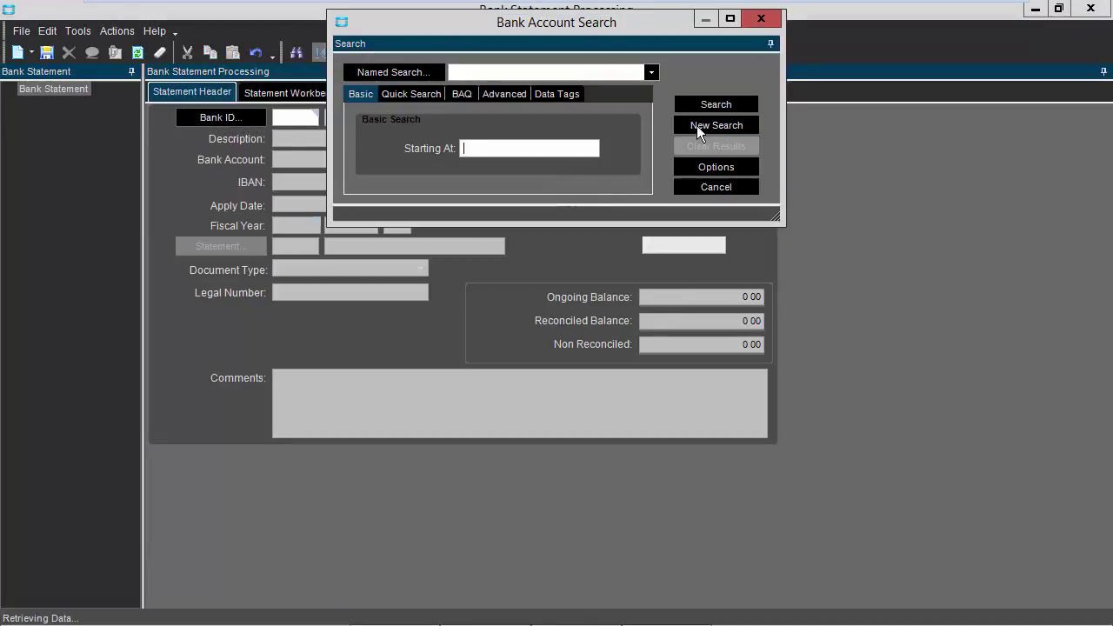
pyautogui.click(704, 105)
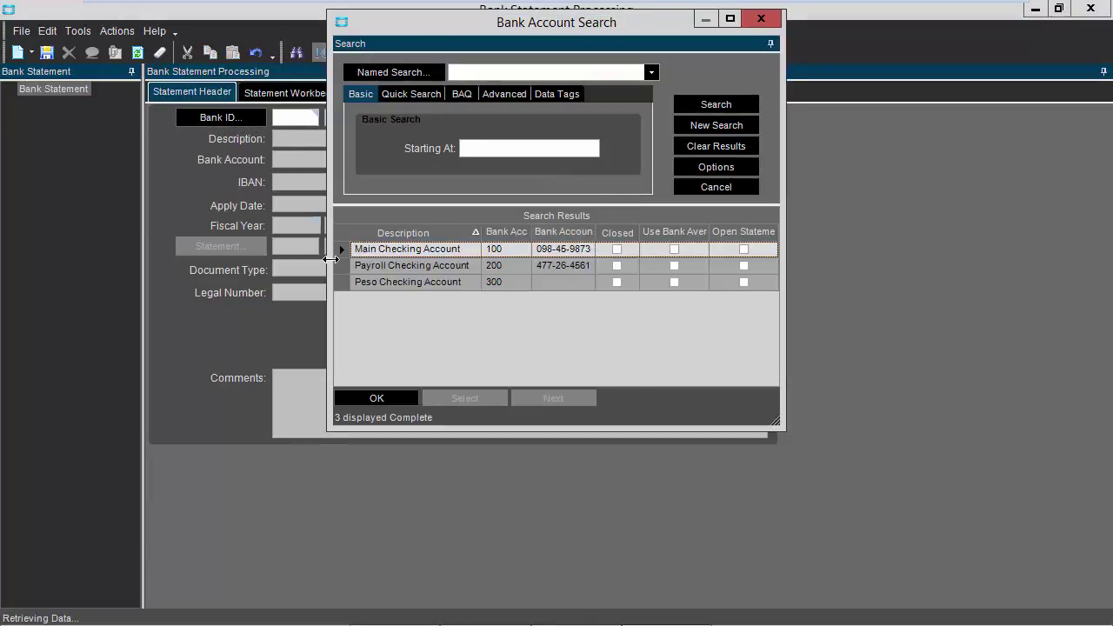
pyautogui.click(383, 397)
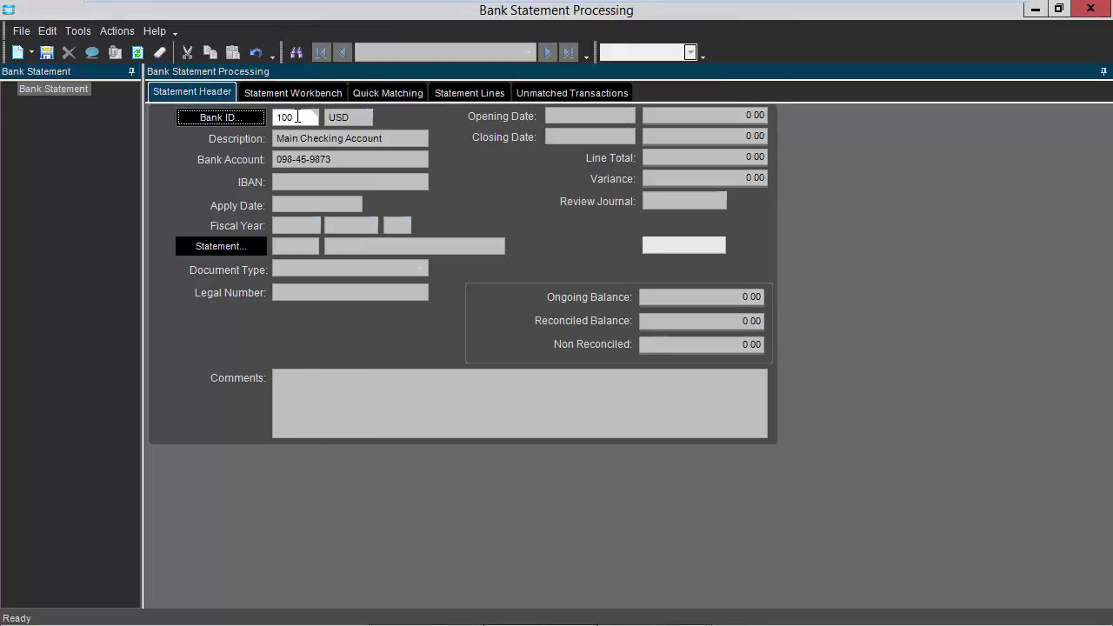
# Step: Search the bank's statements and load statement 3, Aprill 2011
pyautogui.click(223, 247)
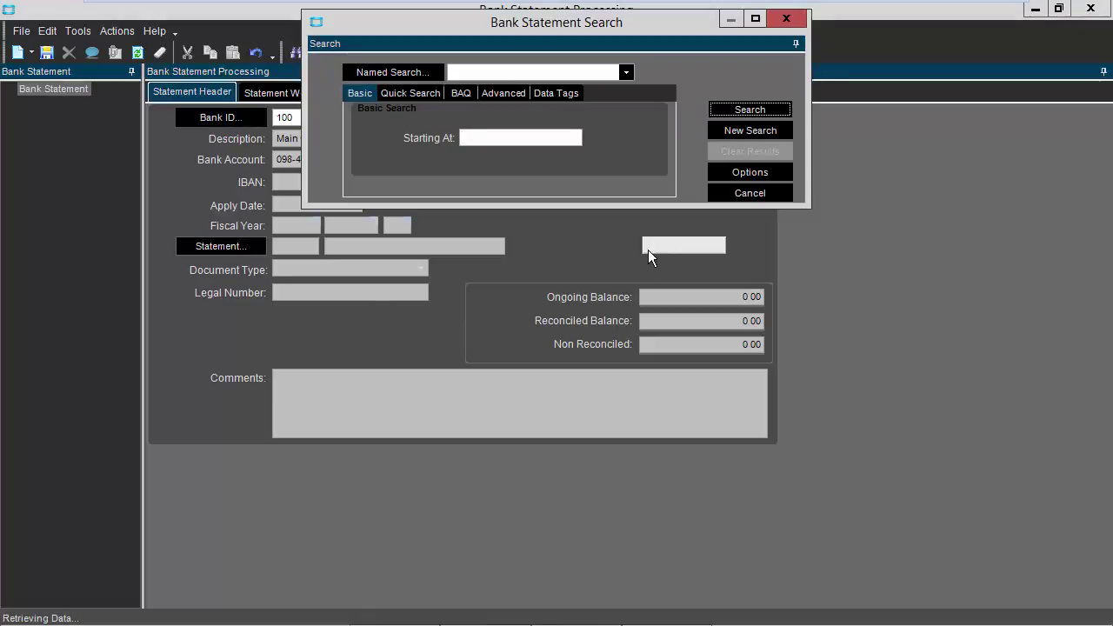
pyautogui.click(746, 111)
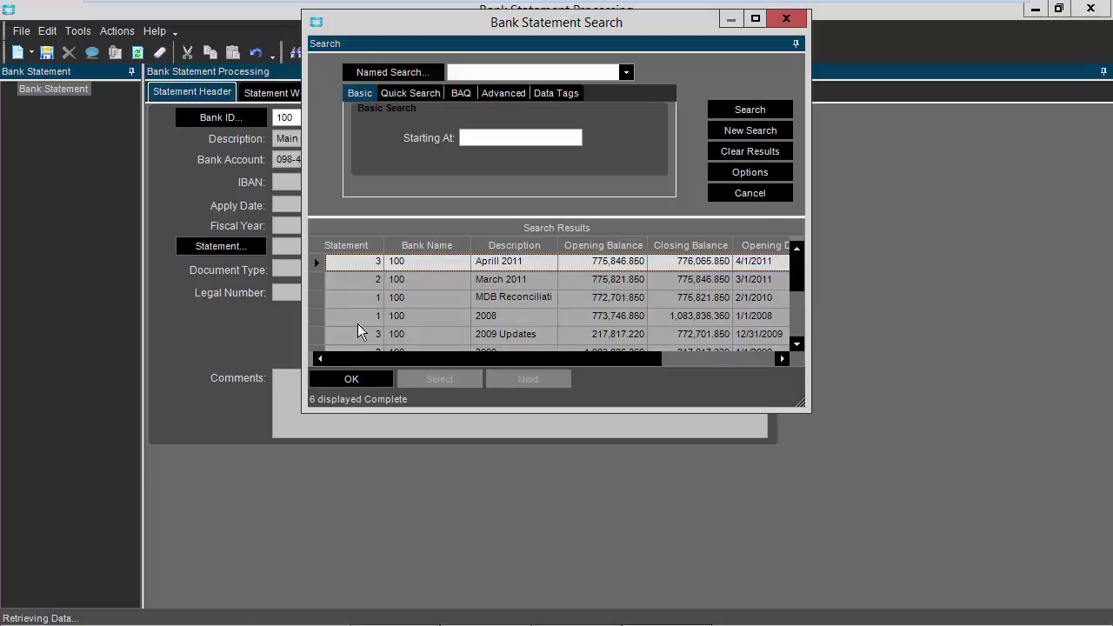
pyautogui.click(367, 381)
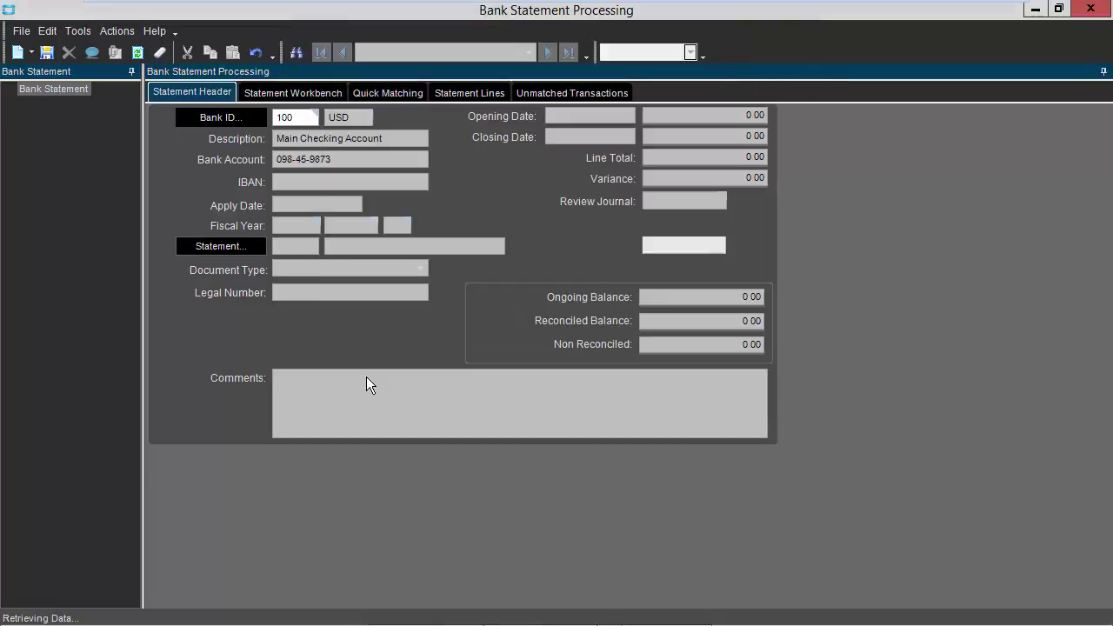